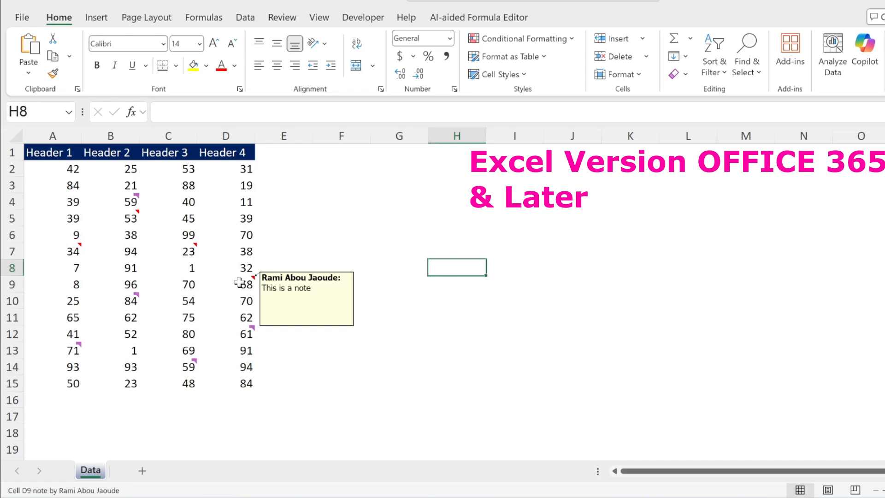
Edit the existing comment on cell B10 so its text reads "Comment 12".
click(120, 302)
mouse_move(120, 302)
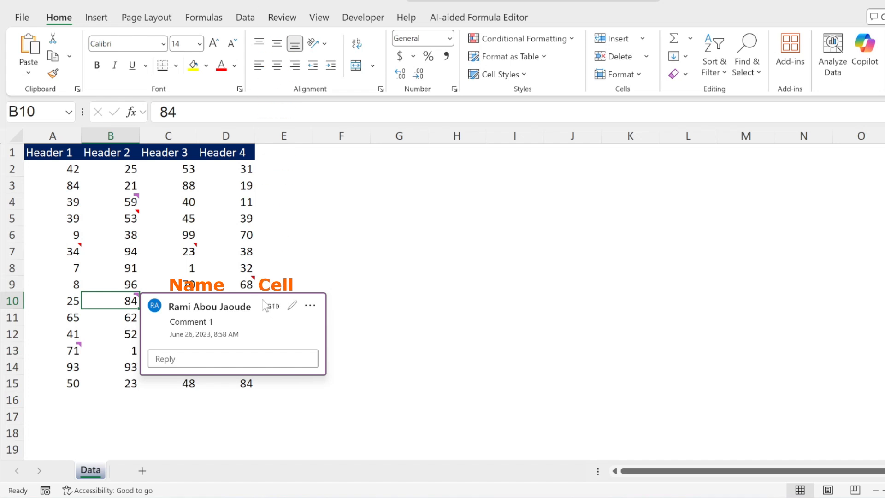
drag(174, 321, 215, 322)
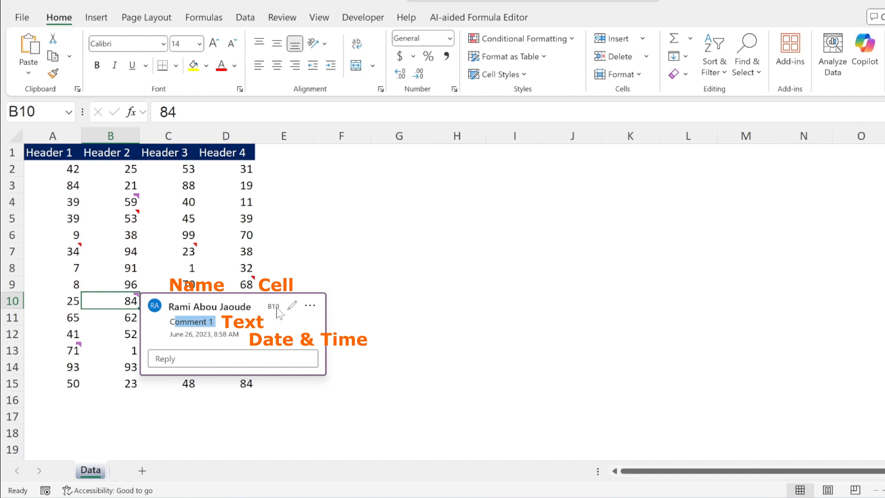
click(291, 305)
text(2)
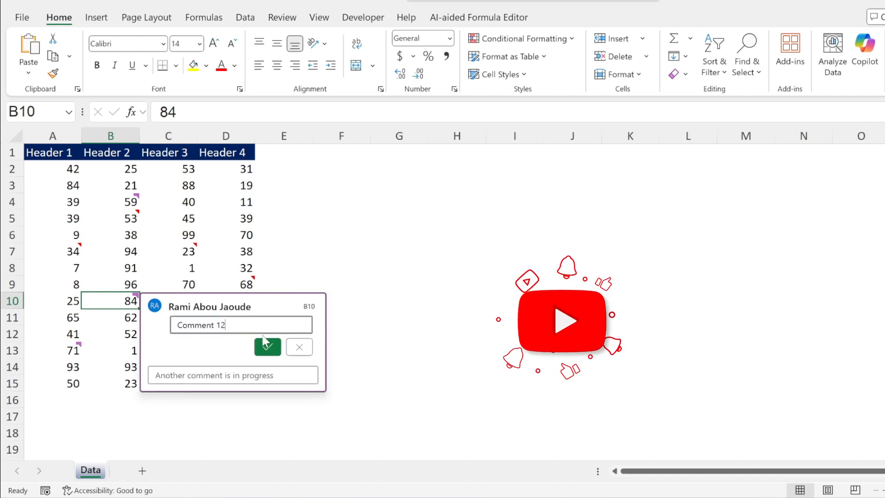
click(264, 341)
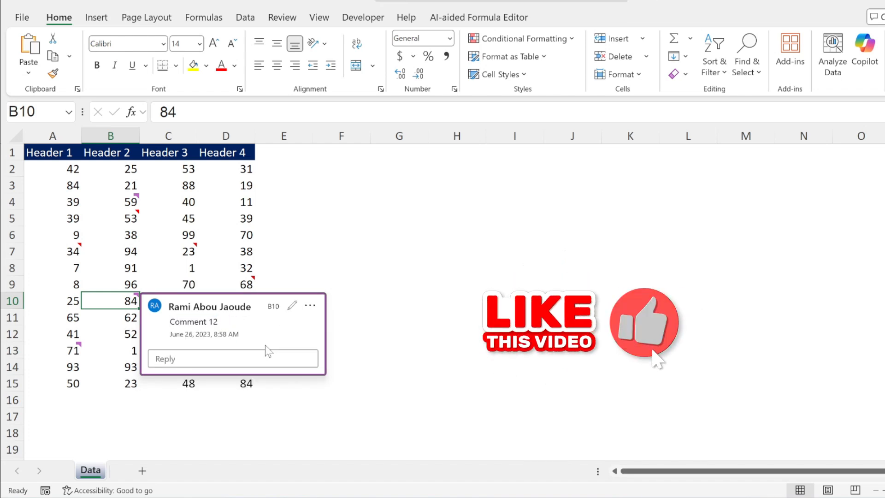
Post the reply "subscribe" to the comment on cell B10.
click(217, 358)
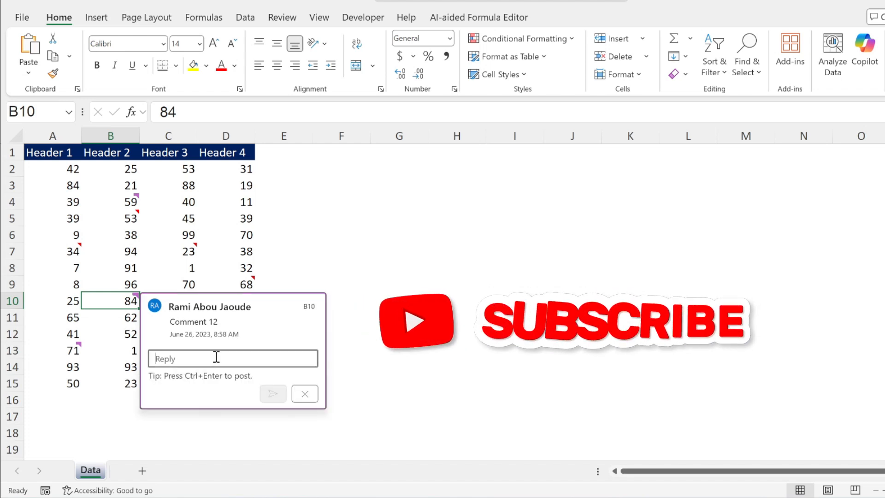
text(subscribe)
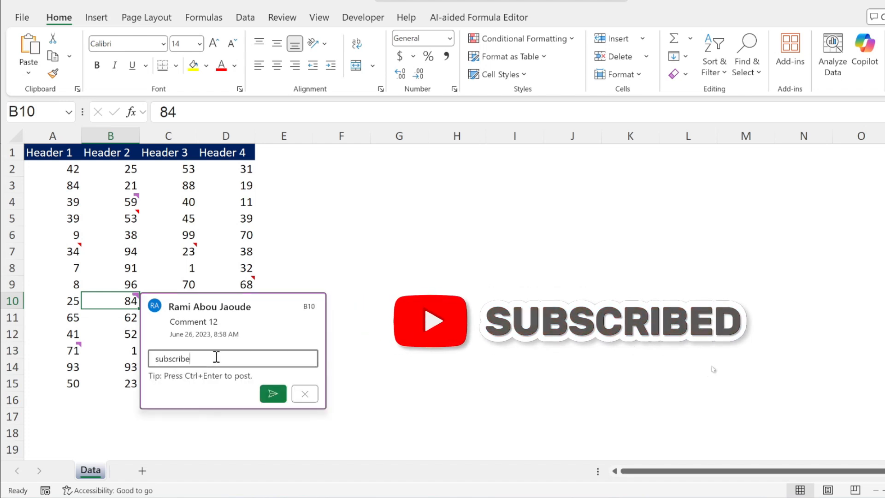
click(272, 394)
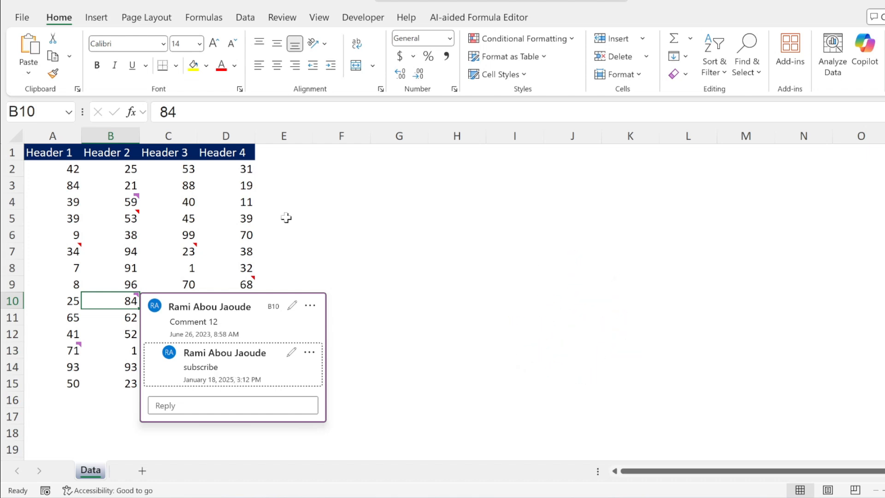
Add a new comment with the text "subscribe" to cell F3.
click(331, 182)
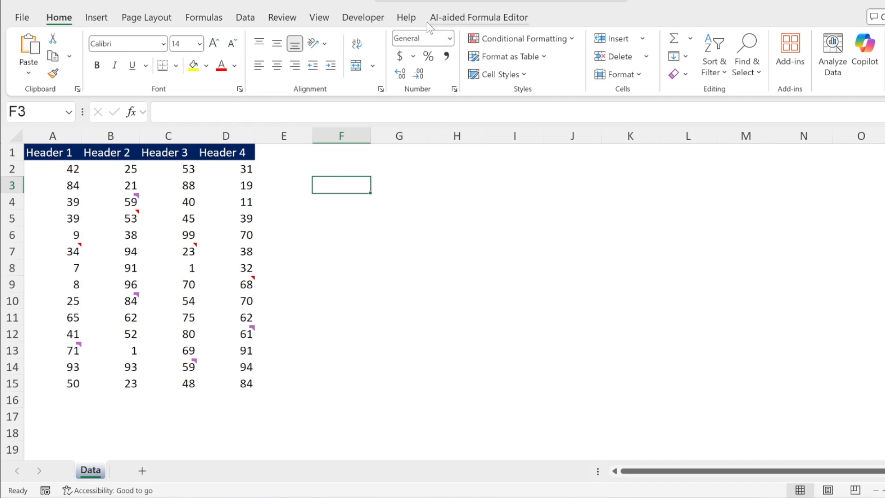
click(274, 18)
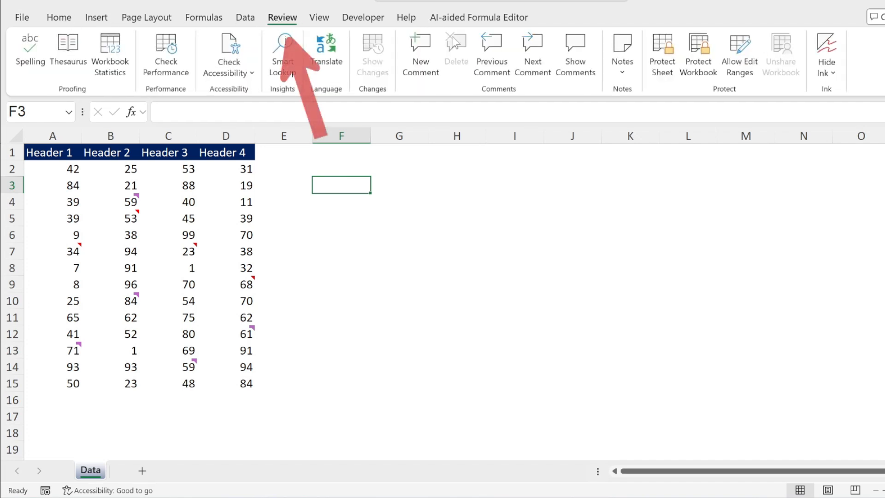
click(416, 59)
text(subscribe)
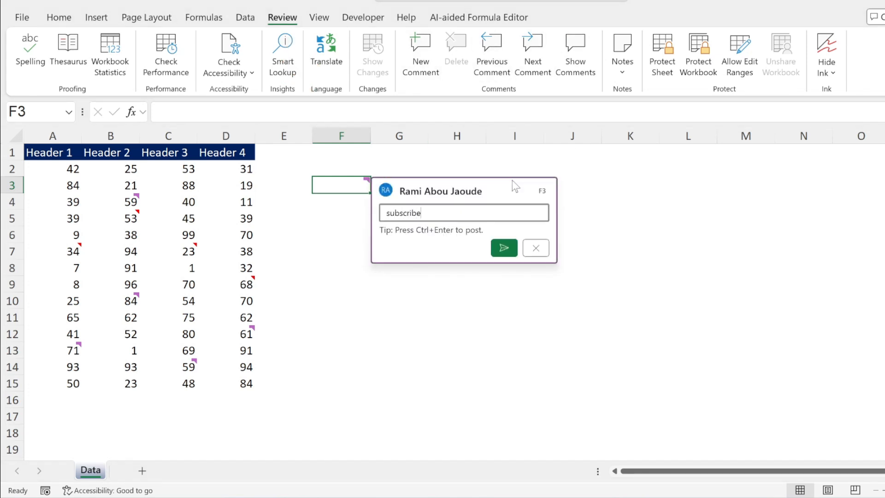
click(505, 244)
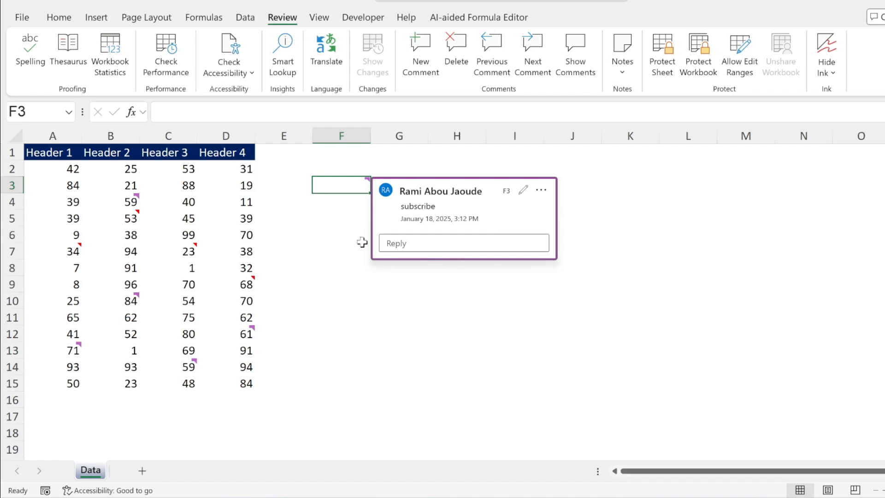
Add a note with the text "Subscribe" to cell F4.
click(335, 205)
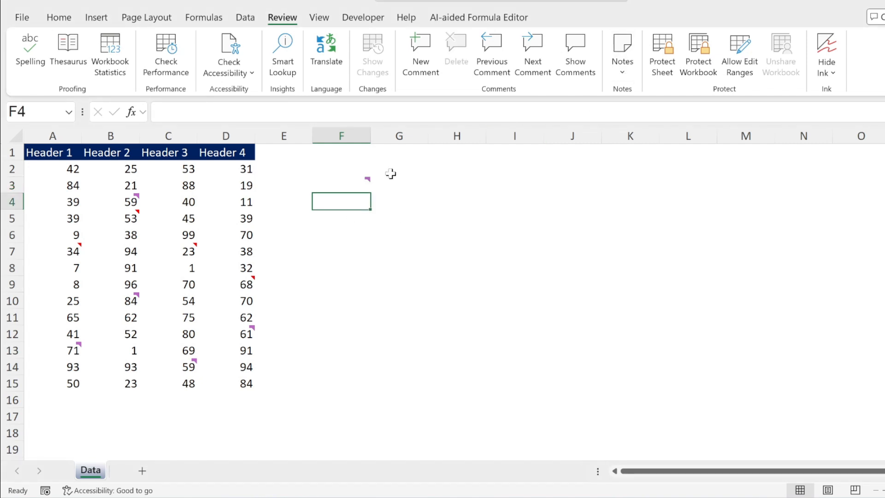
click(627, 63)
click(650, 94)
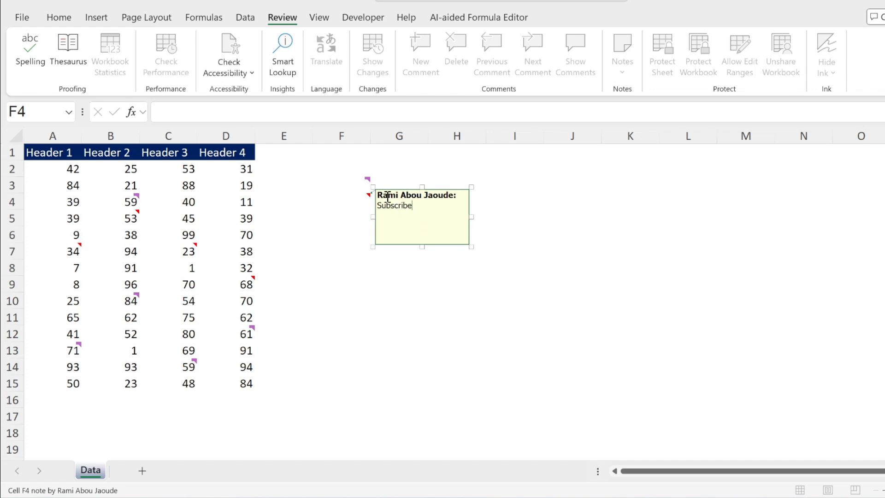
key(Escape)
mouse_move(332, 181)
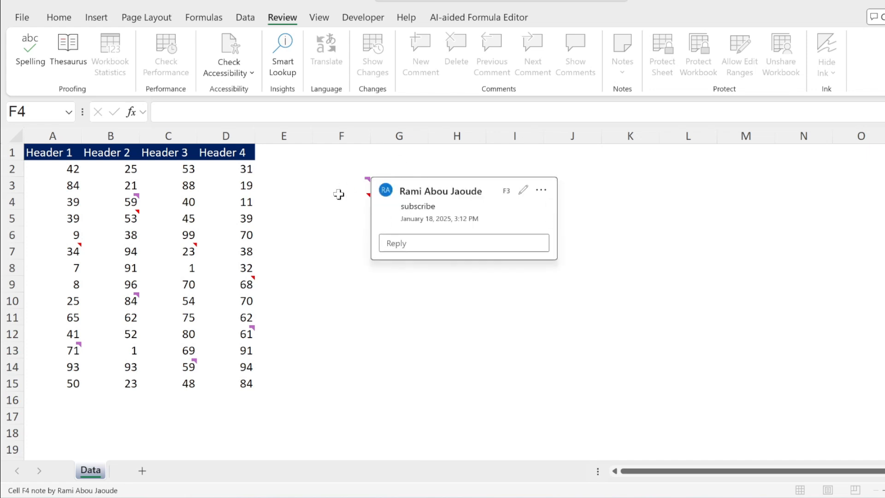
key(shift+F2)
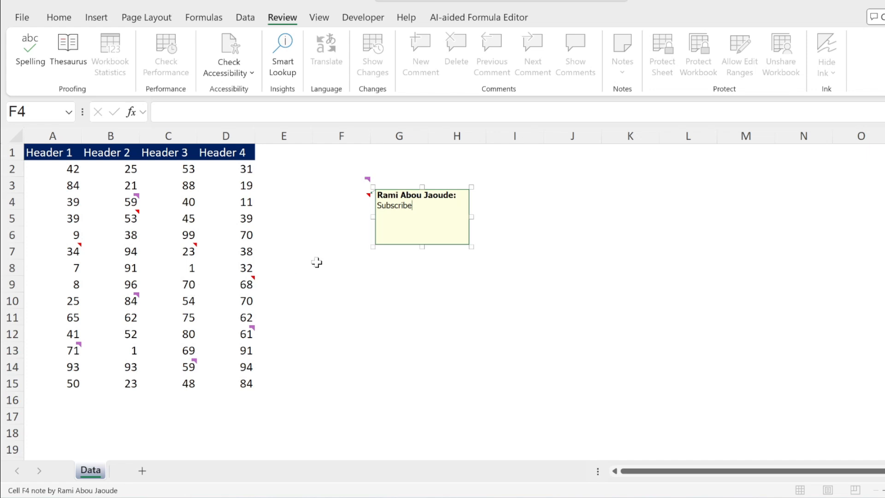
click(450, 297)
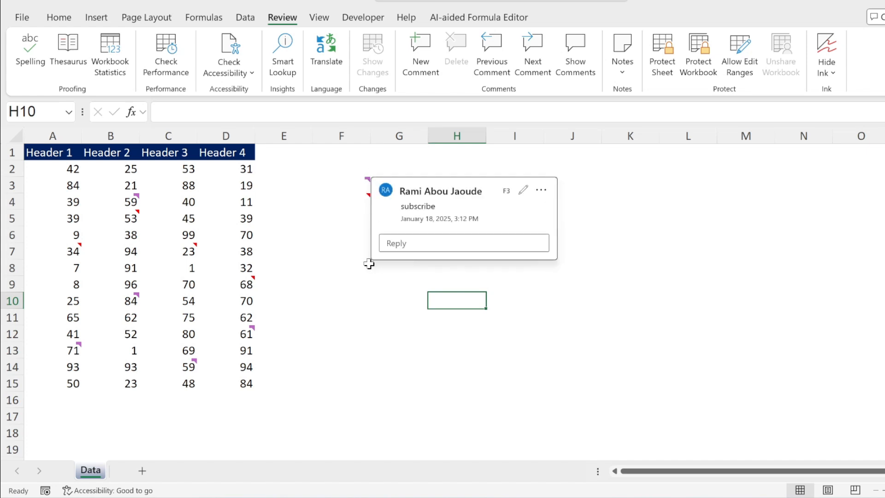
Step forward through the sheet's comments starting from cell F3, and backward to the comment on cell B10.
mouse_move(121, 220)
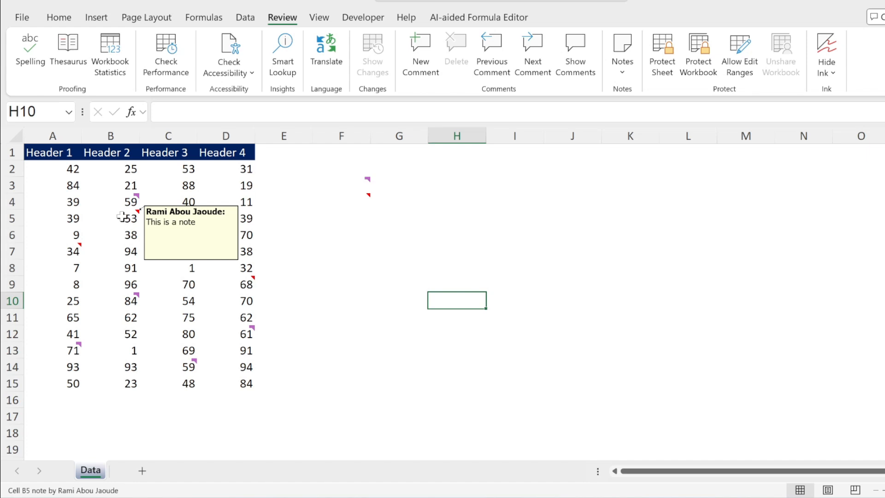
mouse_move(122, 199)
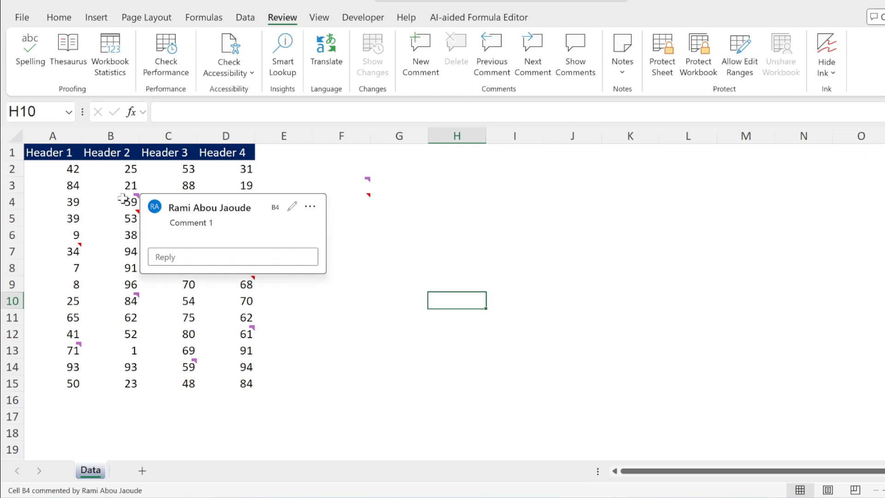
mouse_move(65, 351)
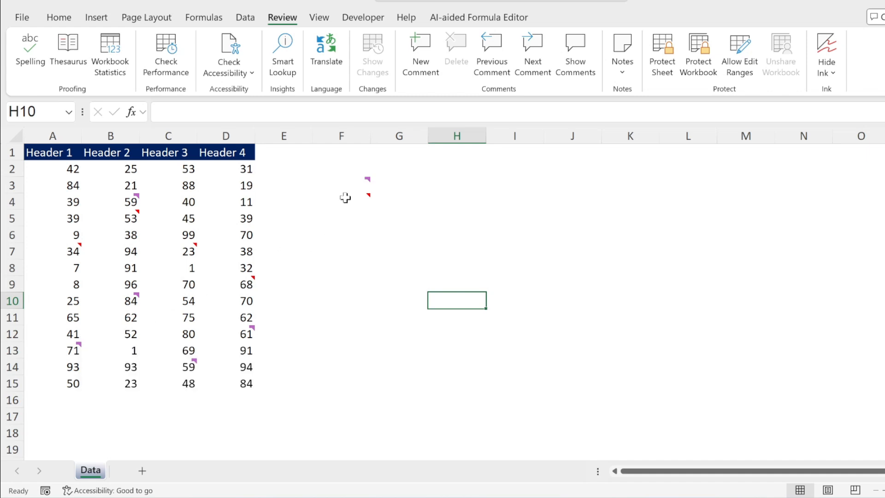
click(350, 182)
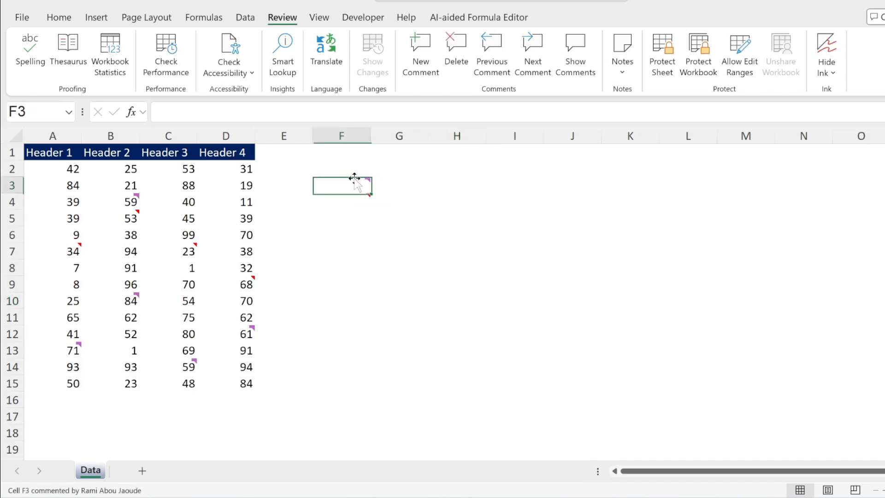
click(530, 49)
click(530, 49)
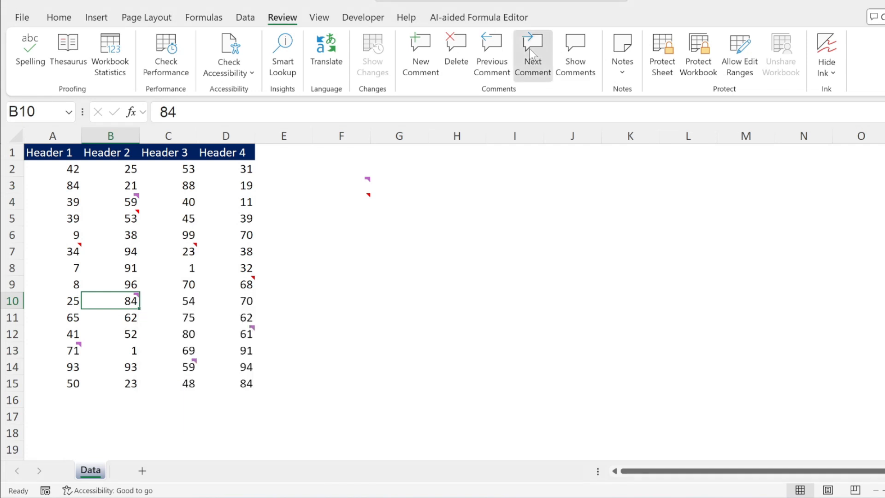
click(530, 49)
click(530, 49)
click(530, 49)
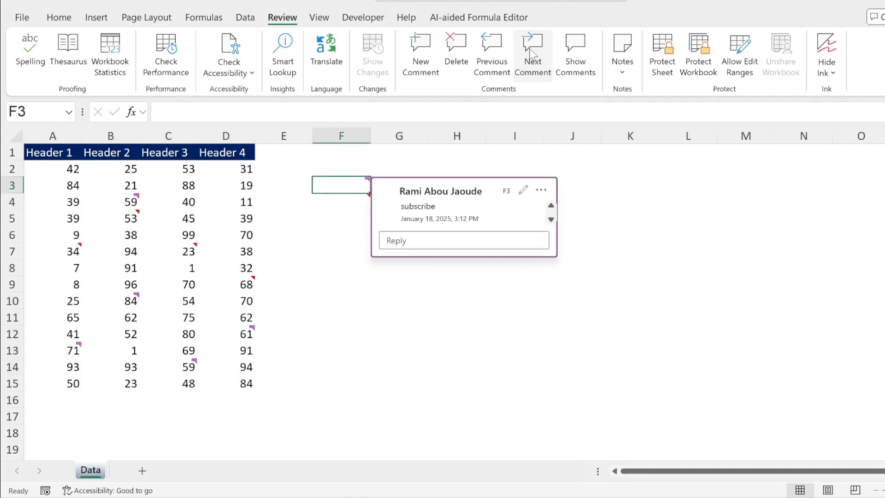
click(495, 50)
click(495, 50)
click(494, 49)
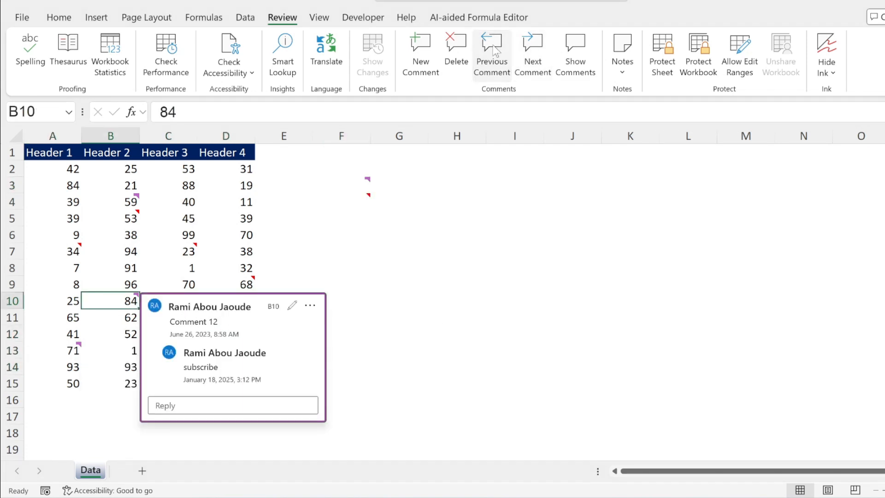
Step through the sheet's notes starting from cell F4, using both previous-note and next-note navigation.
click(358, 201)
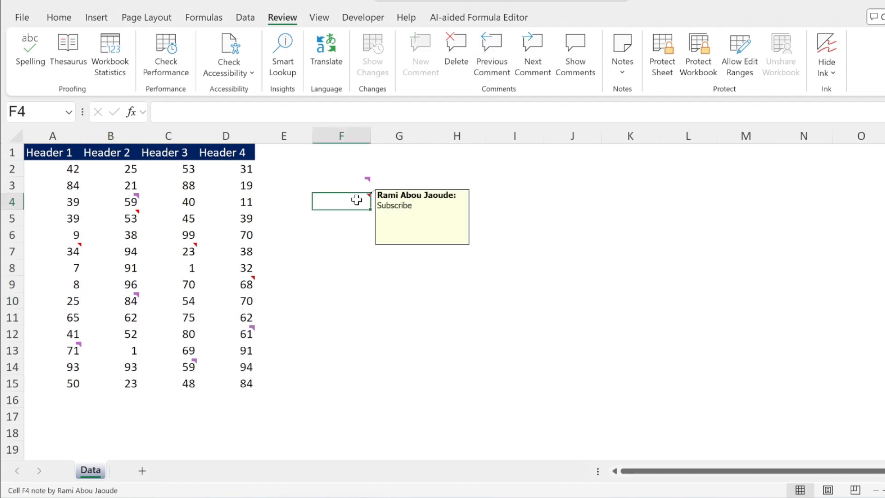
click(623, 52)
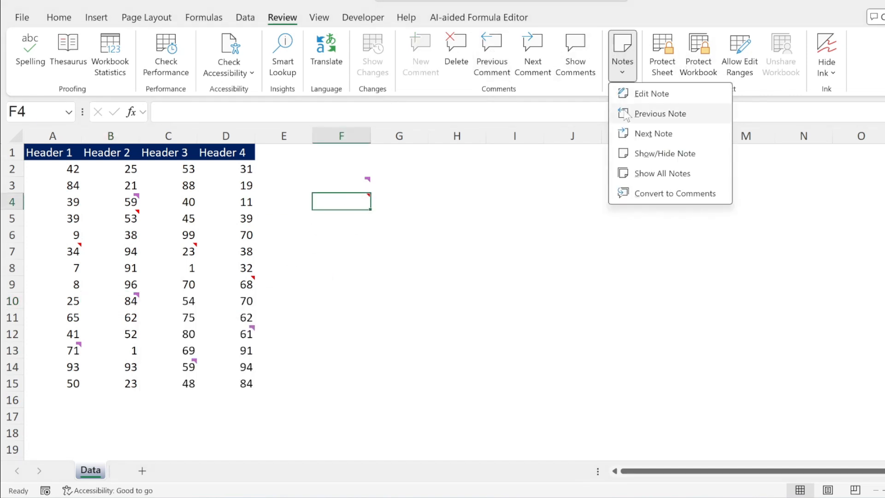
click(676, 118)
click(623, 58)
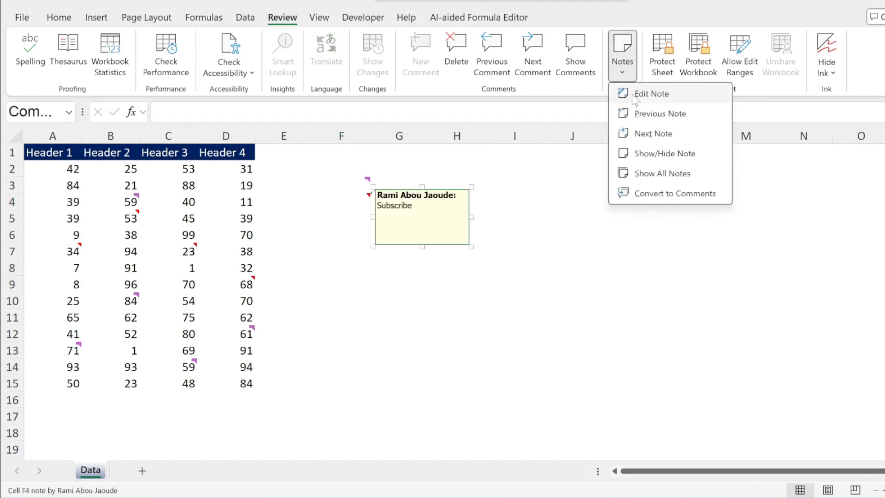
click(649, 131)
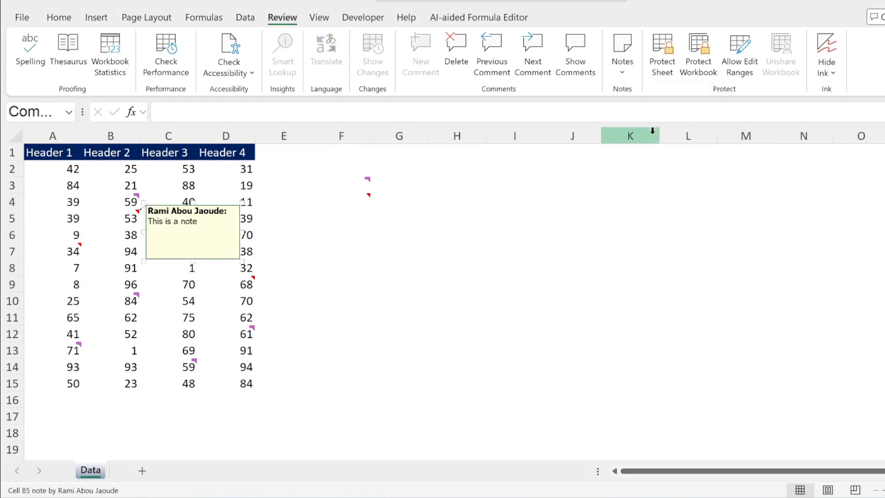
click(470, 206)
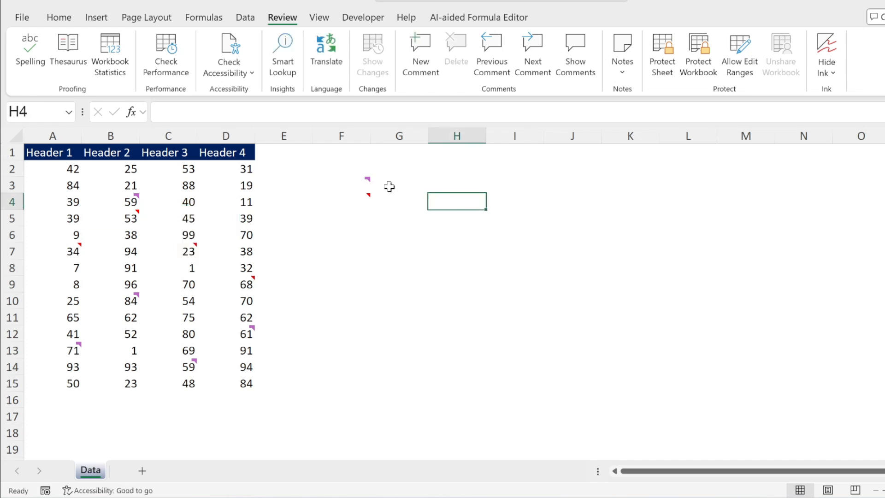
Show the list of all comments with cell F3 selected and look through its entries.
click(347, 179)
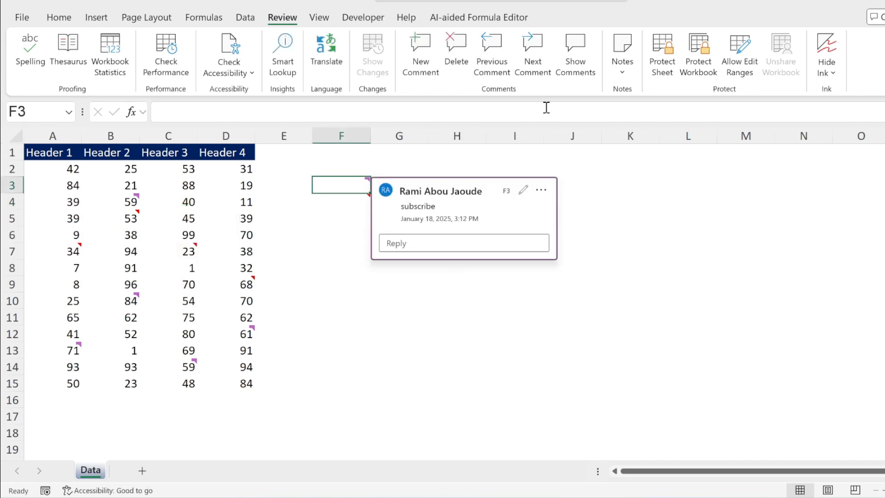
click(575, 64)
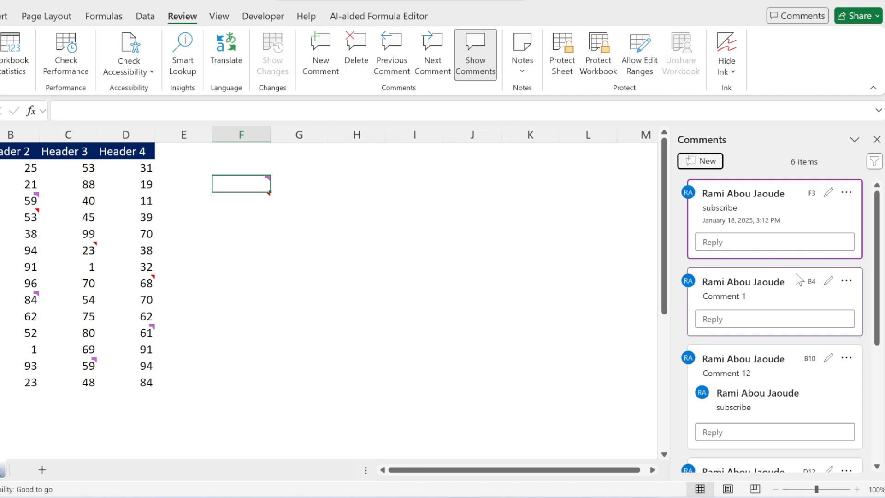
scroll(835, 273, down, 3)
scroll(835, 273, up, 3)
scroll(835, 273, down, 4)
scroll(835, 277, up, 4)
Post the reply "sdaasdasd" to the comment on cell F3 from the comments list, and close the list.
click(737, 241)
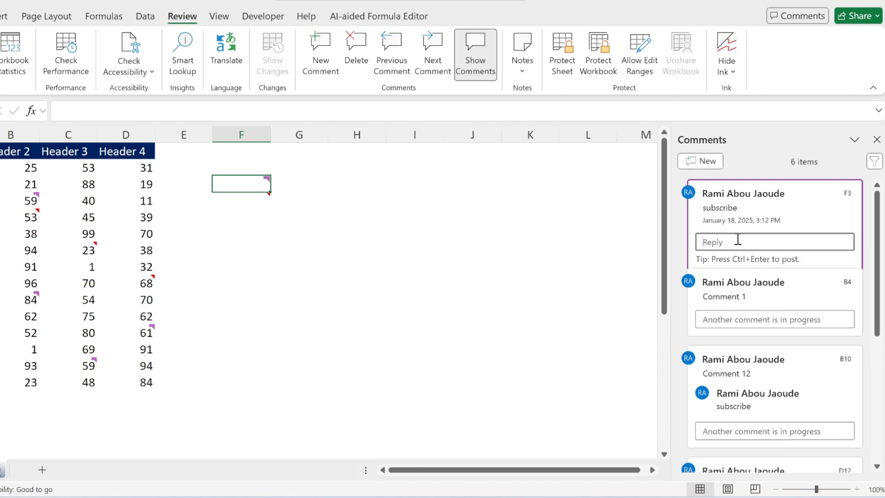
text(sdaasdasd)
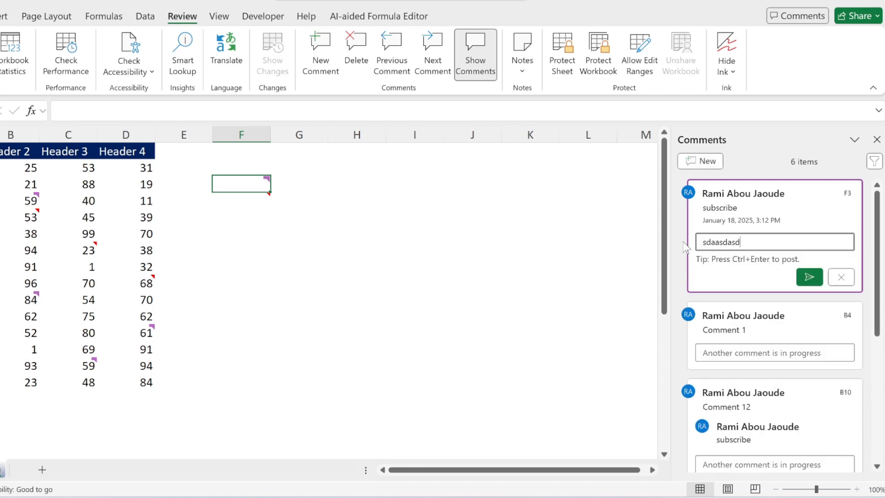
click(809, 276)
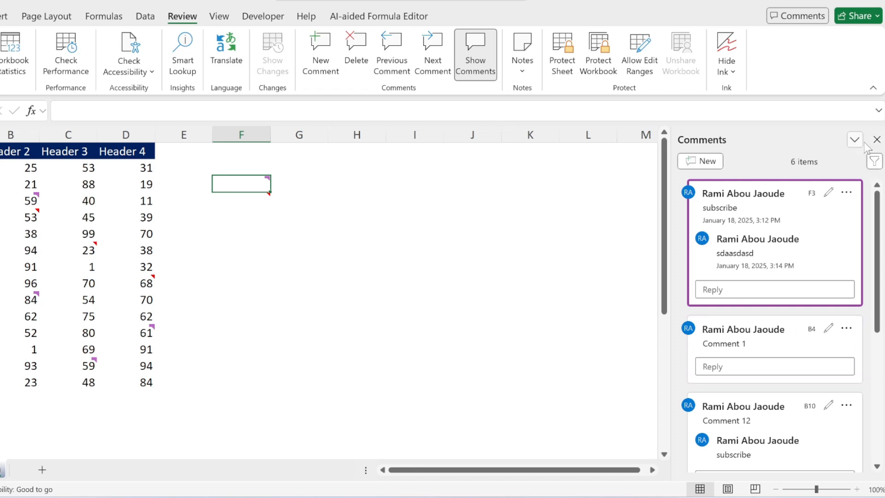
click(884, 139)
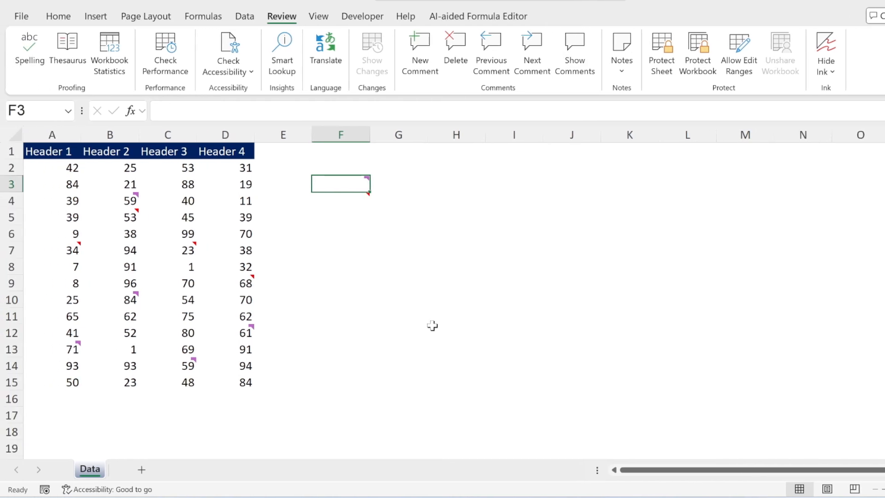
Keep the note on cell F4 displayed on the sheet and add the line "sadsa" below its text.
click(351, 203)
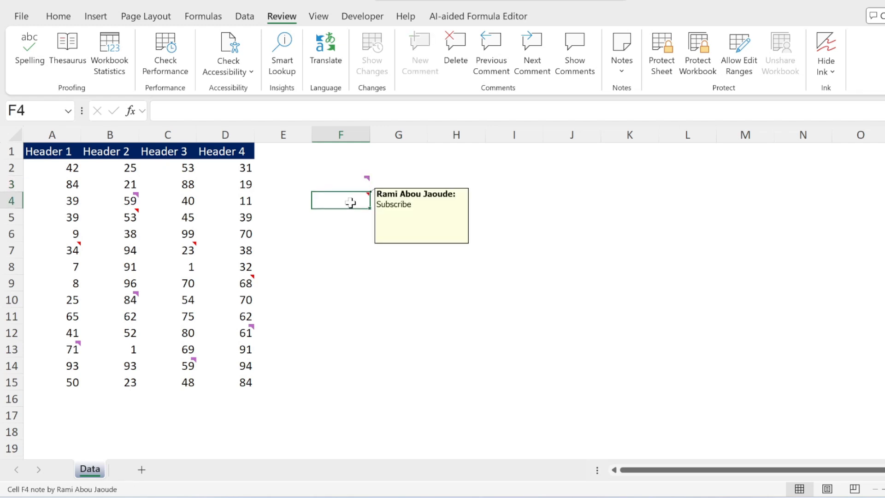
click(621, 64)
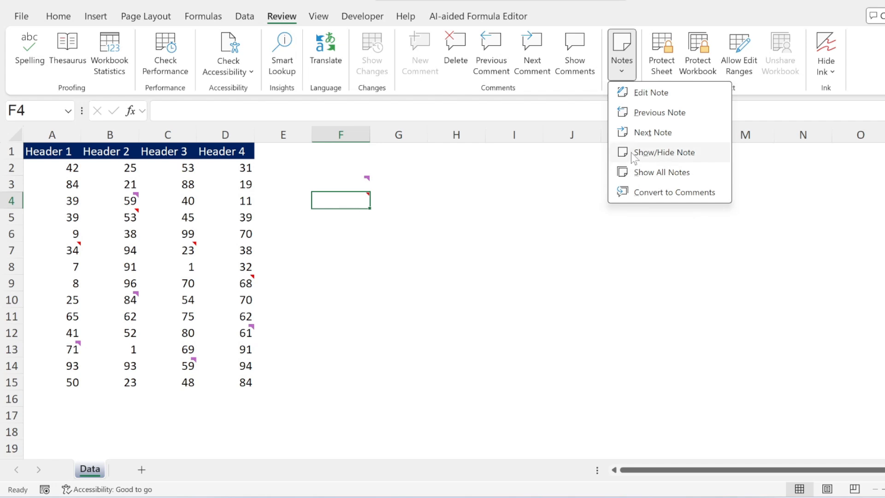
click(683, 156)
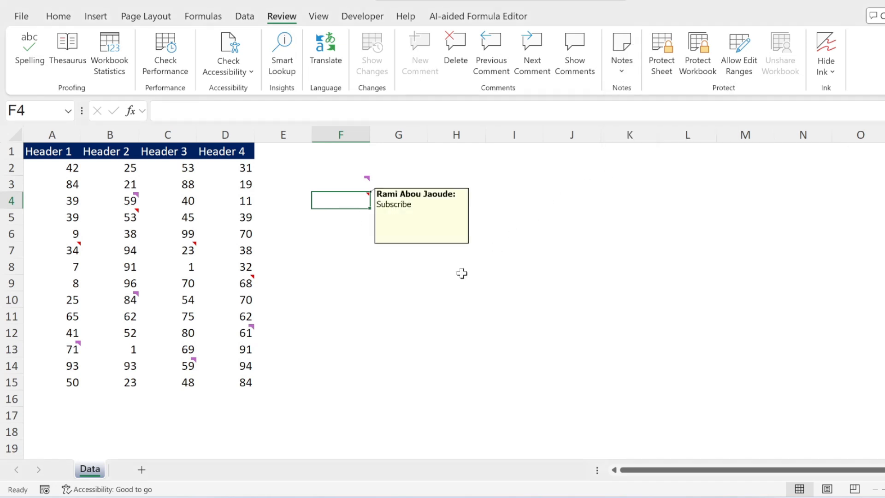
click(417, 207)
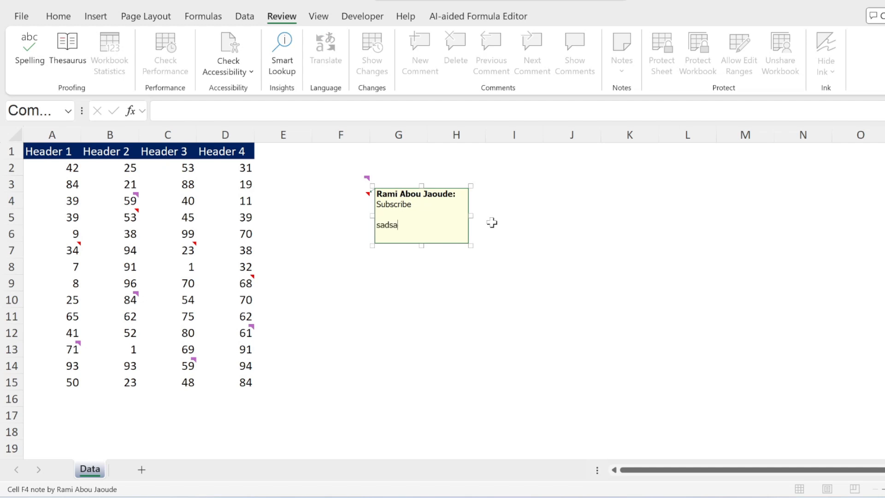
click(435, 283)
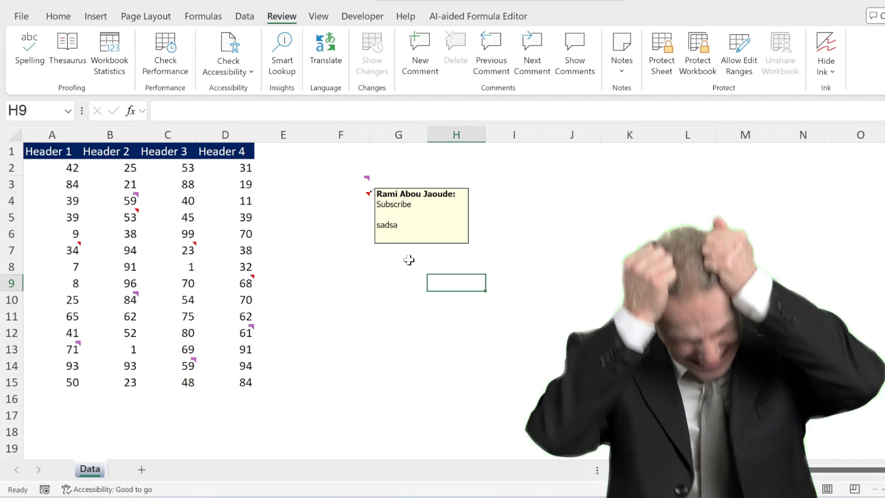
View the comment on cell F3, and hide the displayed note on cell F4.
click(366, 182)
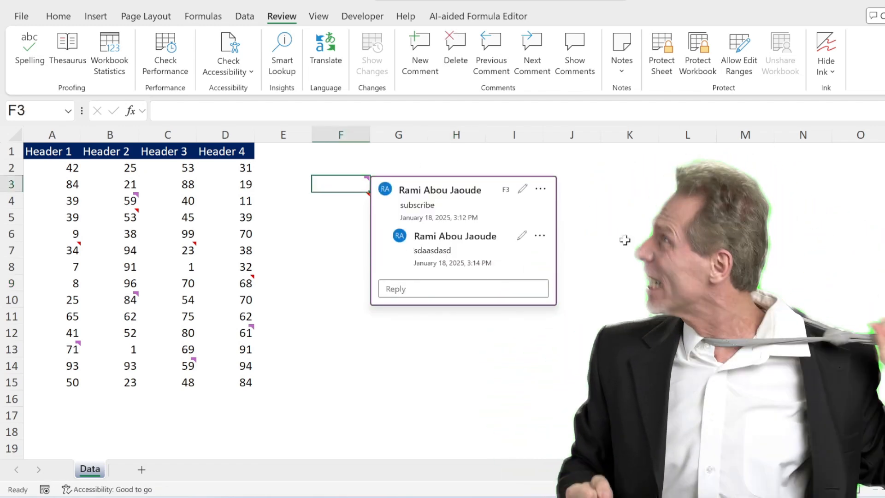
click(622, 239)
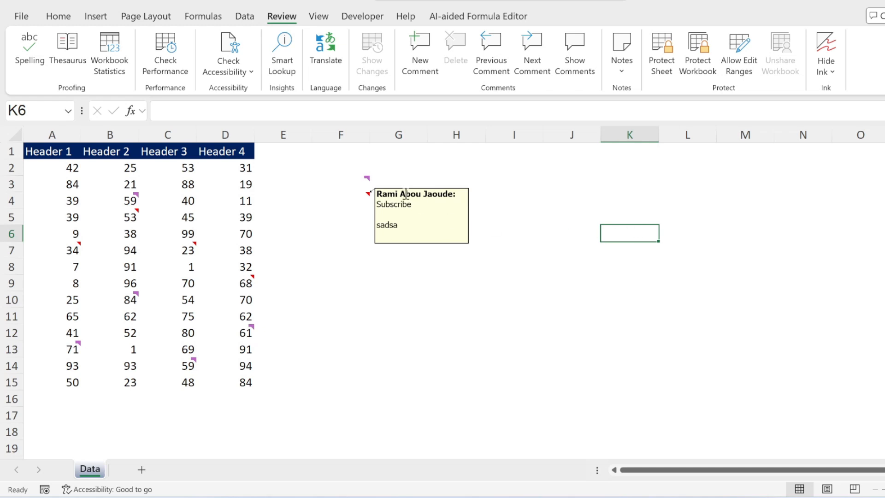
click(340, 197)
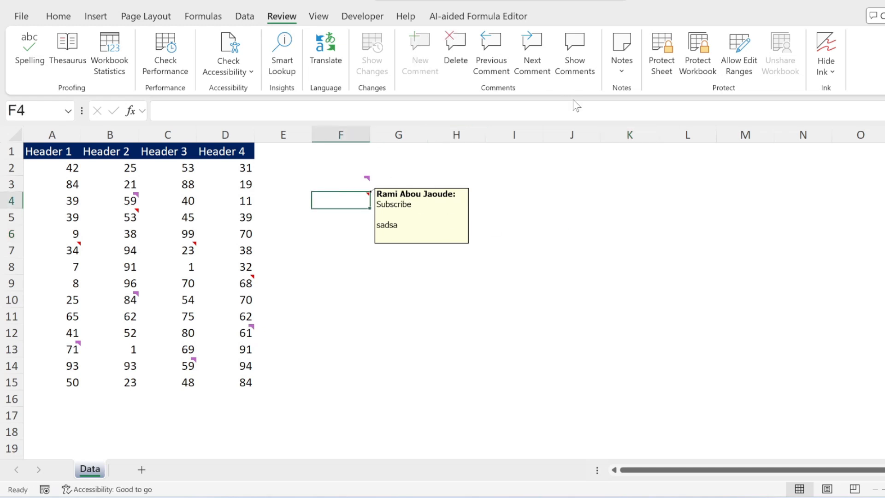
click(622, 54)
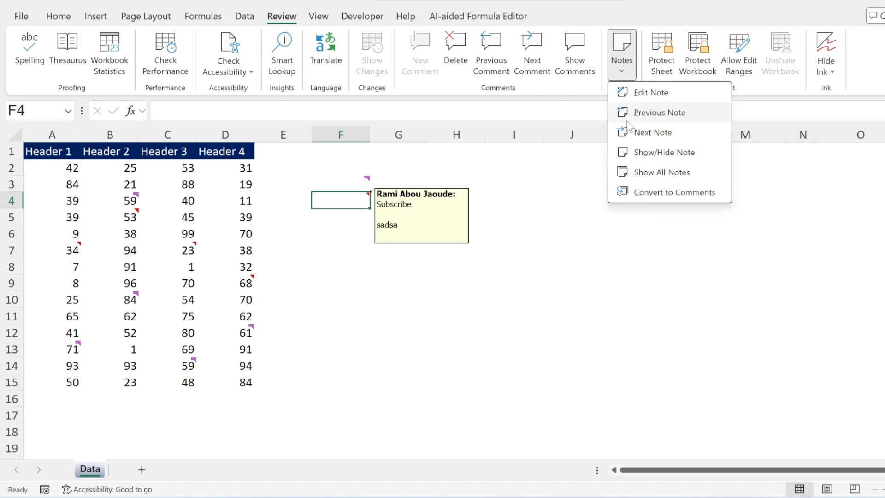
click(649, 154)
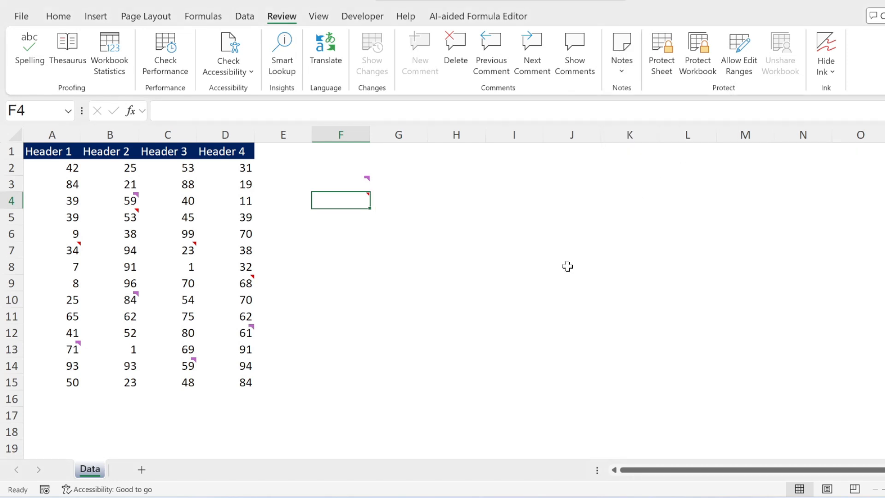
Show all notes on the sheet at once, and hide them all again.
click(622, 58)
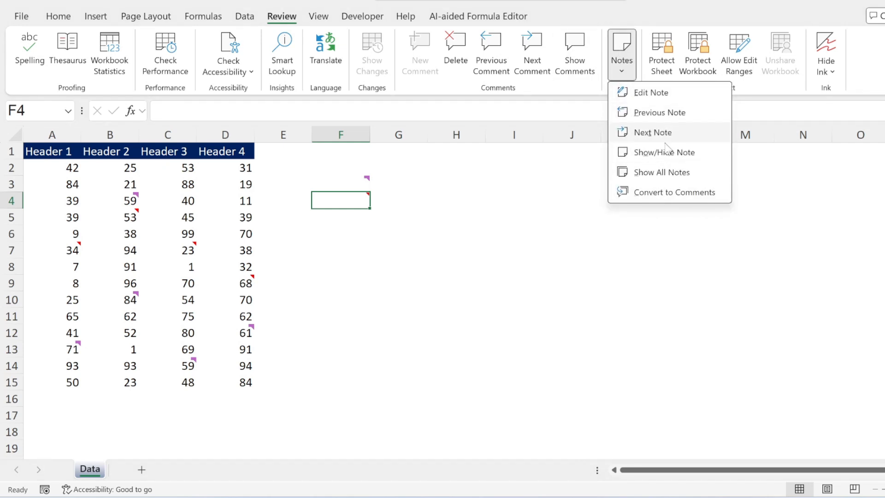
click(669, 172)
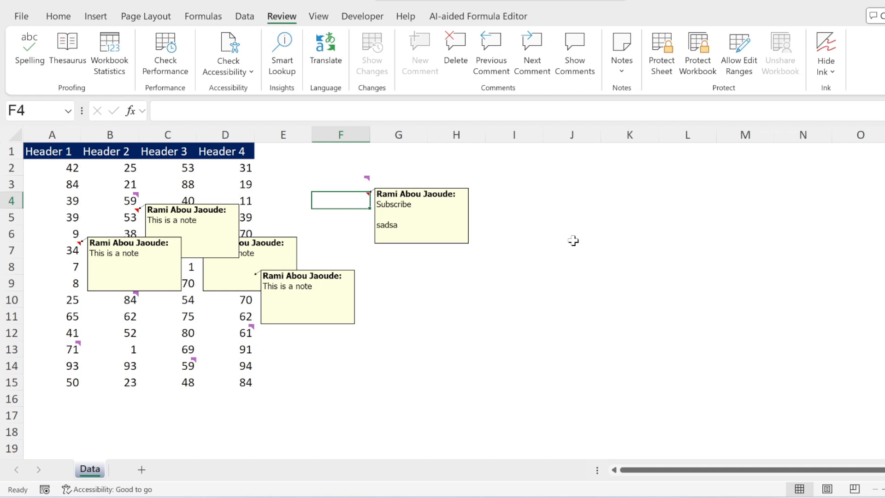
click(539, 248)
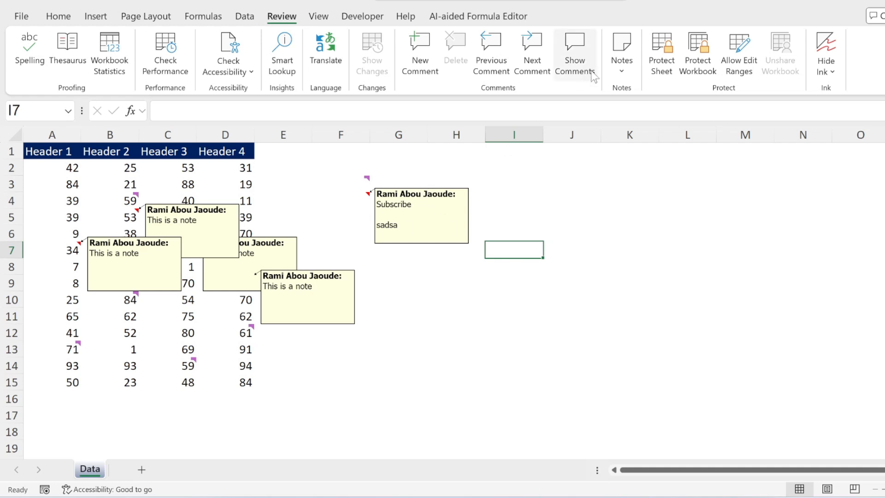
click(620, 59)
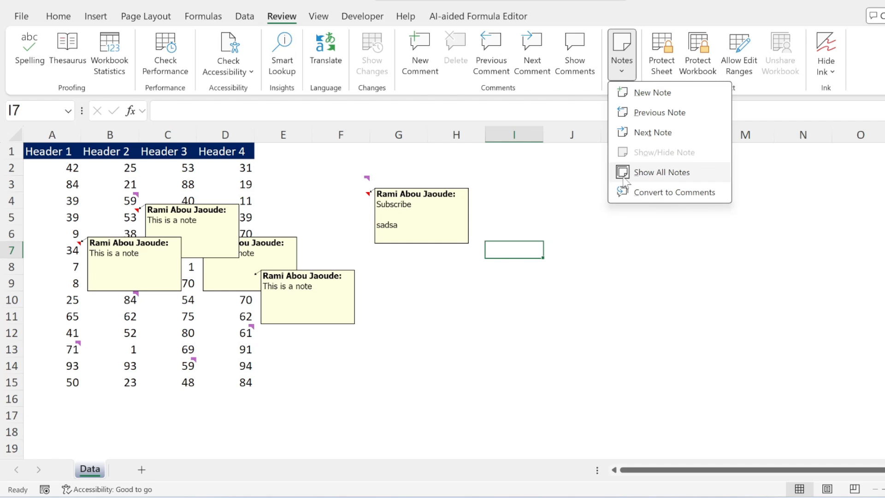
click(675, 182)
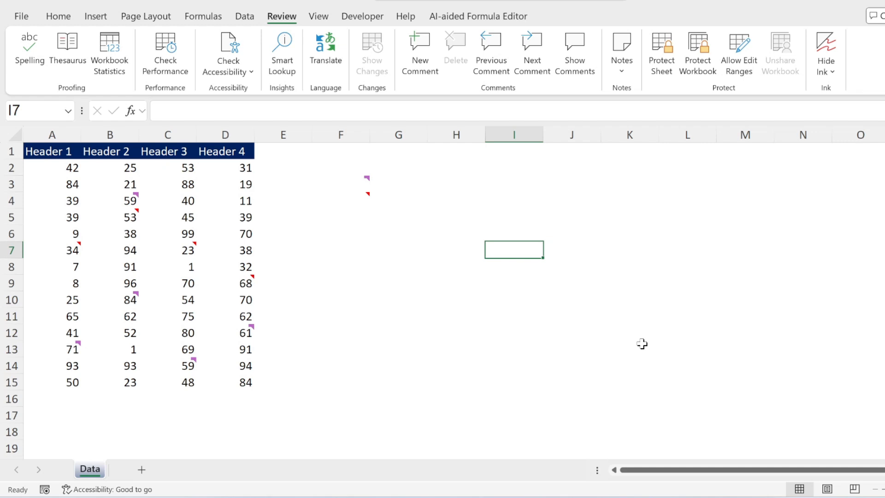
View the comment on cell F3, and open the note on cell F4 for editing without changing its text.
click(367, 184)
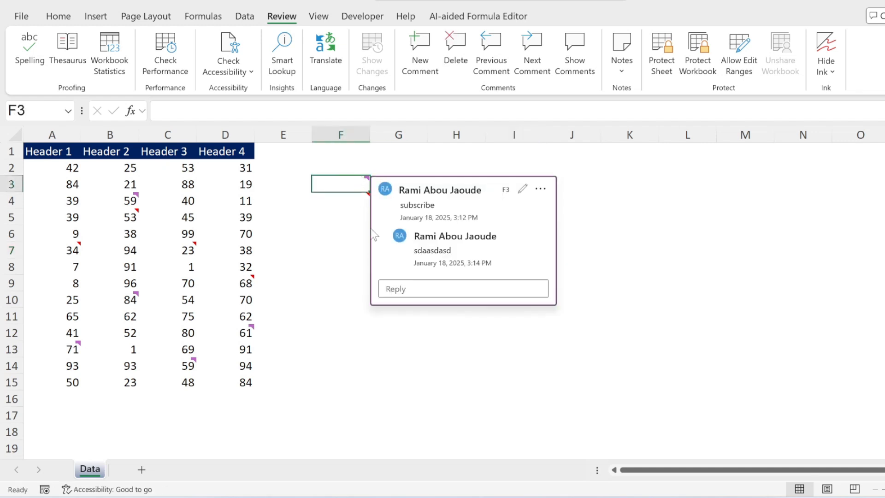
click(686, 266)
click(340, 200)
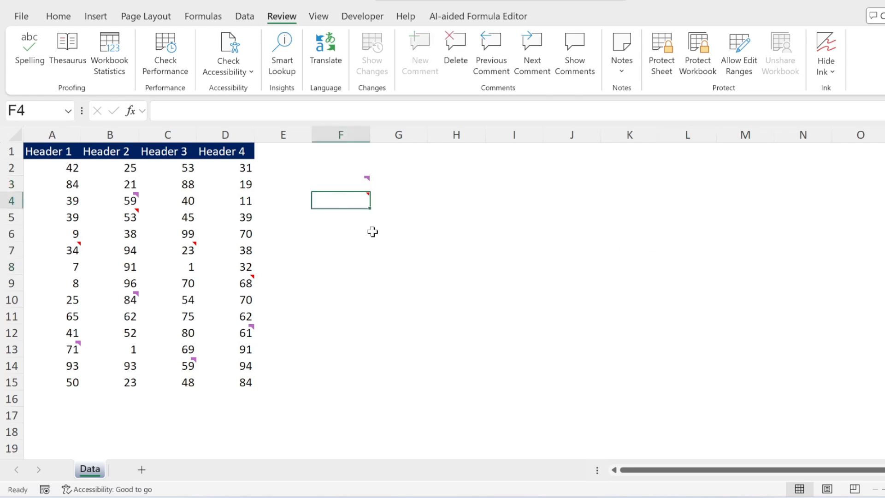
mouse_move(348, 202)
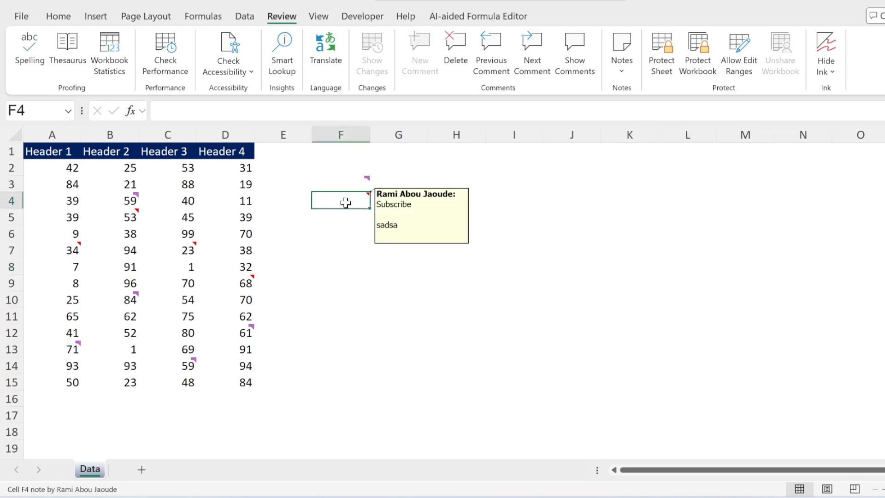
click(621, 65)
click(642, 94)
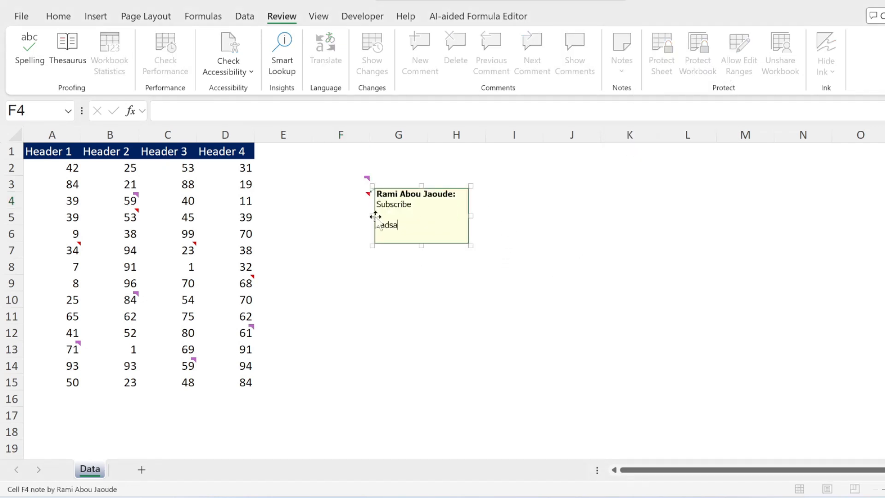
click(341, 262)
Edit the note on cell F4, adding the line "dsa" below its existing text.
click(341, 198)
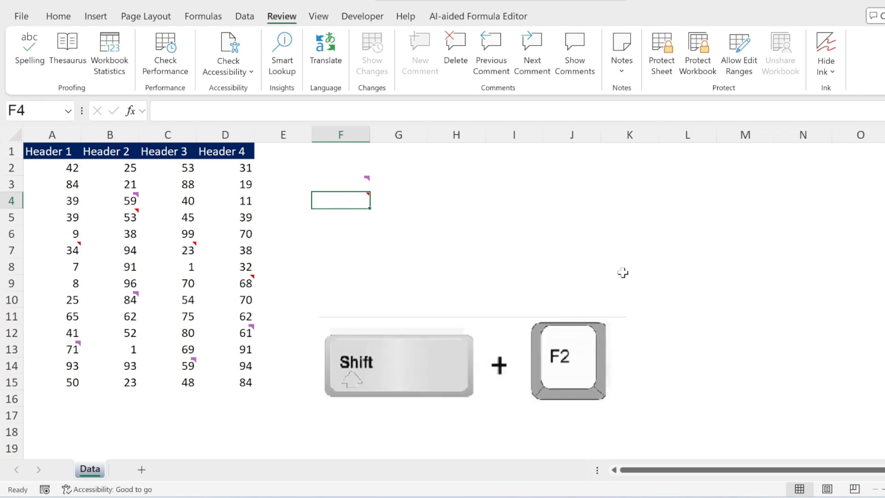
key(shift+F2)
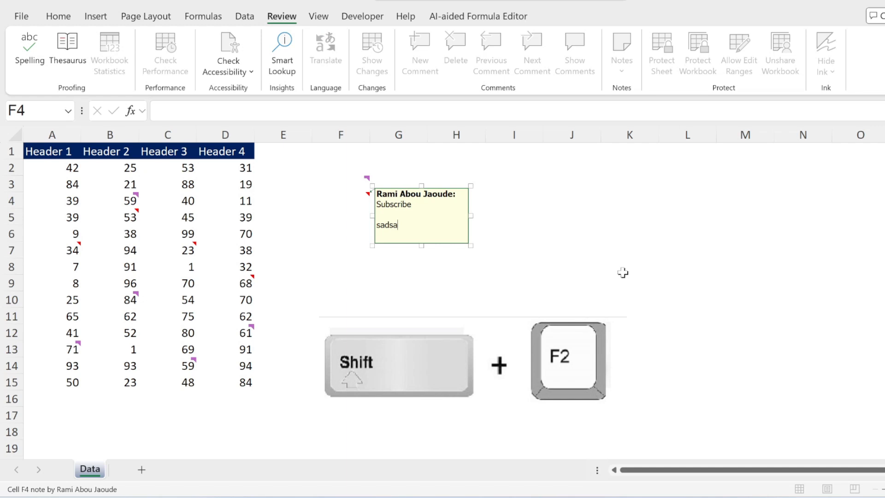
key(Return)
text(dsa)
click(594, 286)
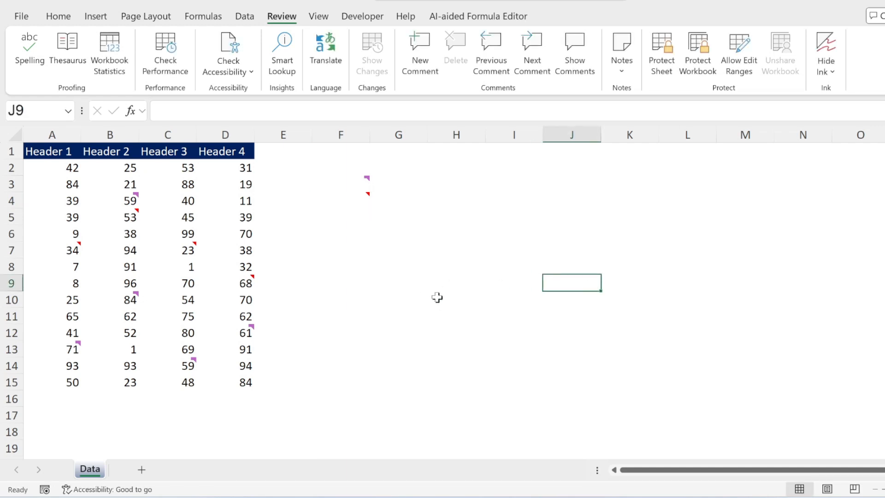
Open the note on cell F4 in edit mode to read its last line, and leave it.
click(354, 199)
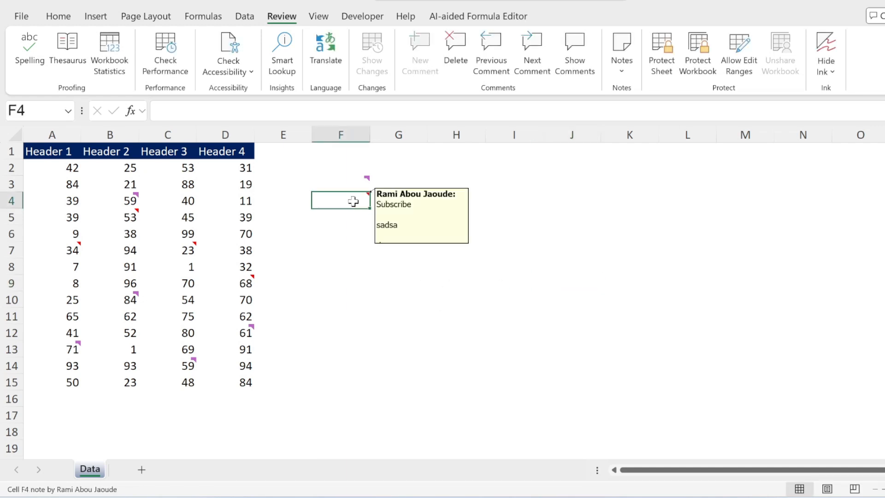
click(633, 46)
click(647, 92)
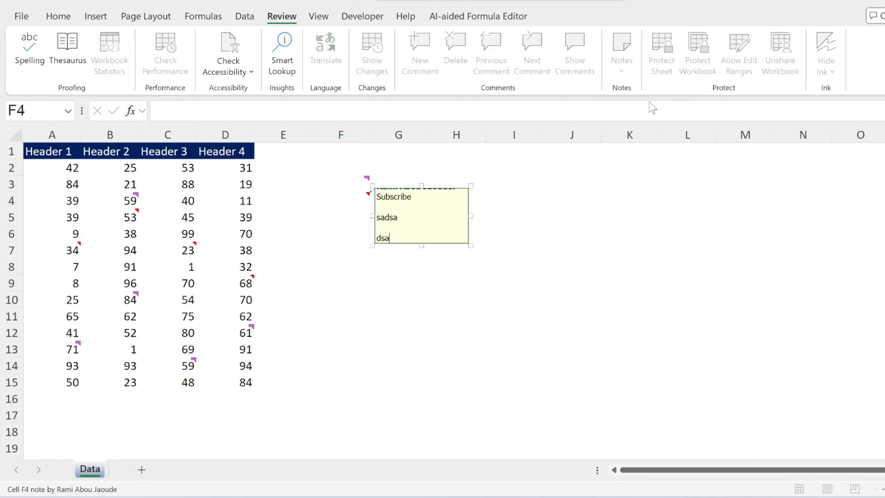
click(456, 283)
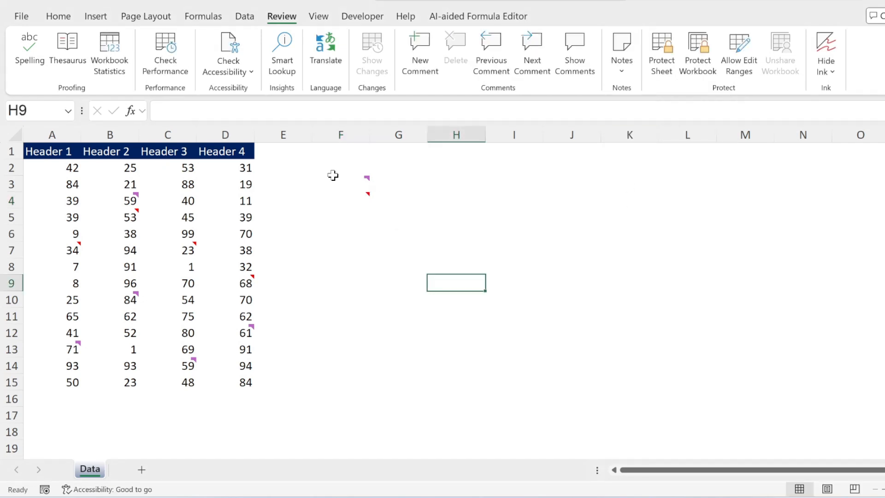
Delete the comment on cell F3 and the note on cell F4.
drag(350, 184, 351, 193)
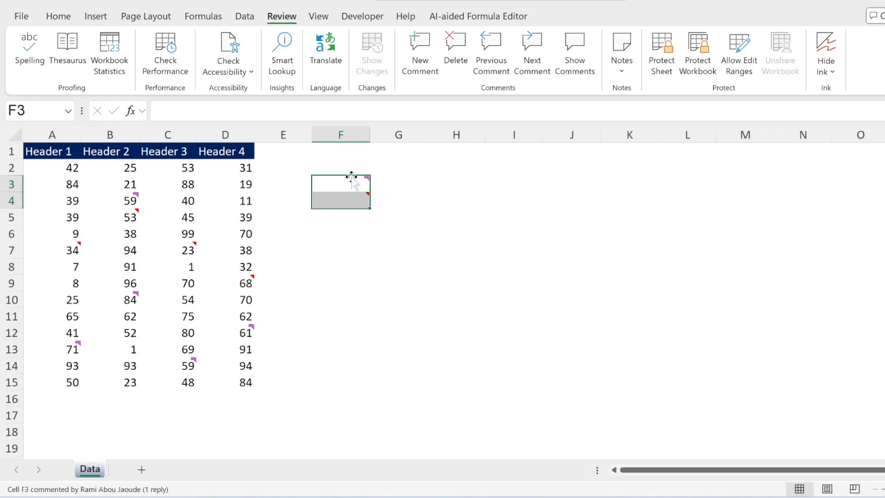
click(343, 185)
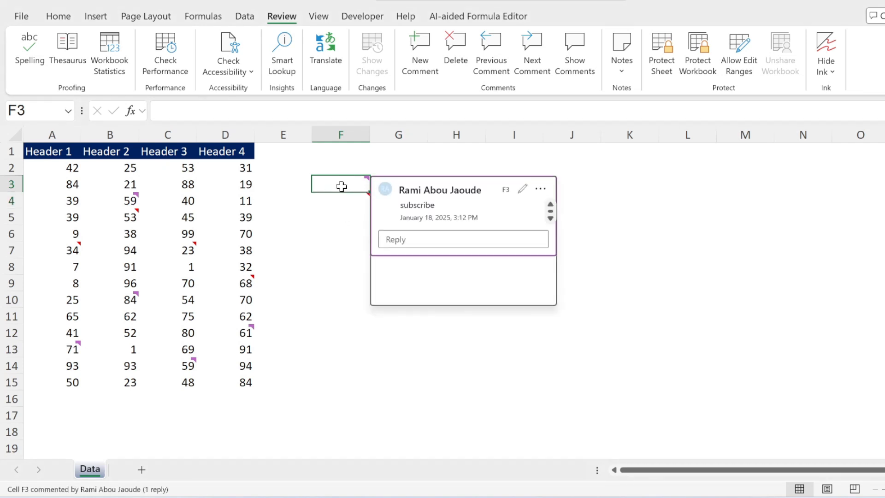
click(457, 46)
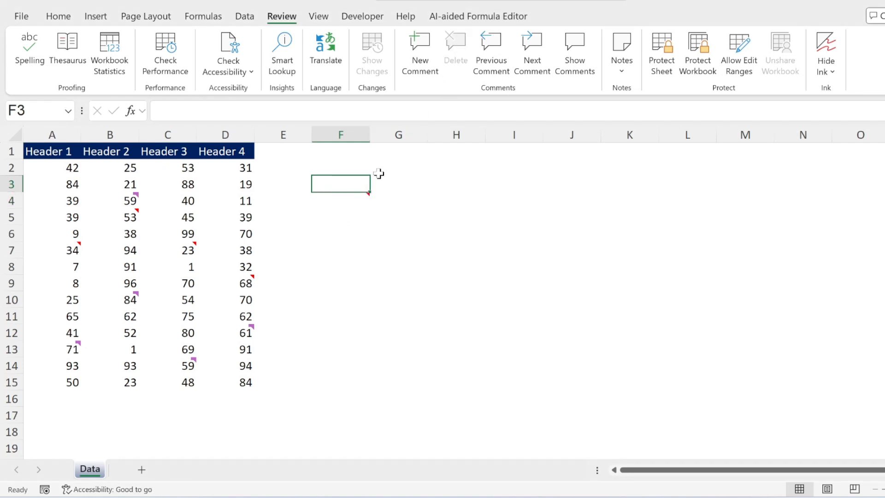
click(351, 201)
click(456, 53)
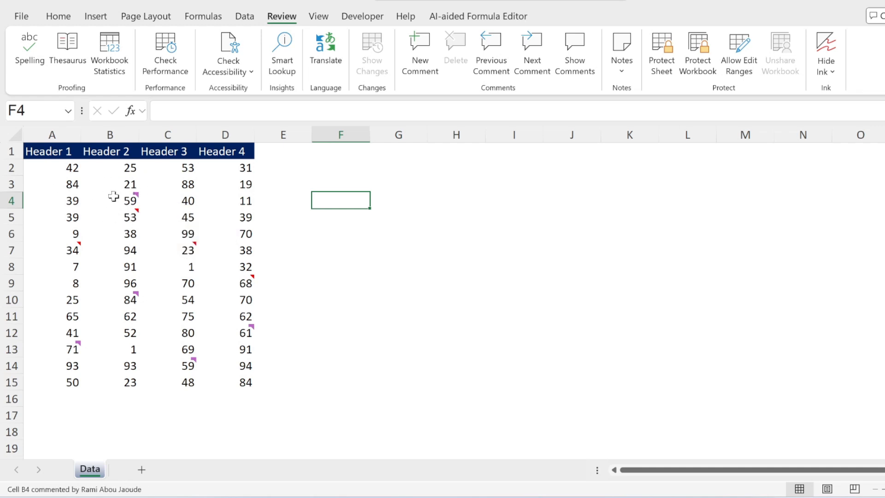
Copy cells B4:B5 and paste only their comments and notes onto cells C2:C3 with Paste Special.
drag(114, 199, 119, 214)
click(148, 235)
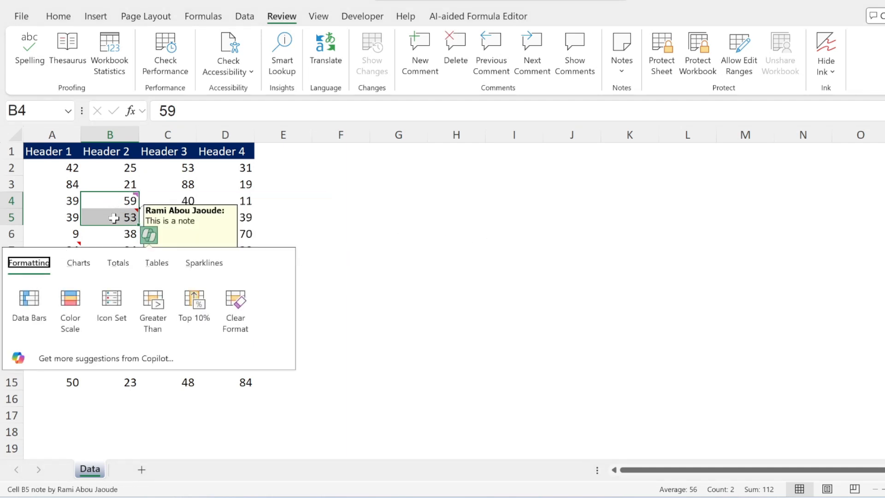
key(ctrl+c)
drag(99, 199, 106, 215)
key(ctrl+c)
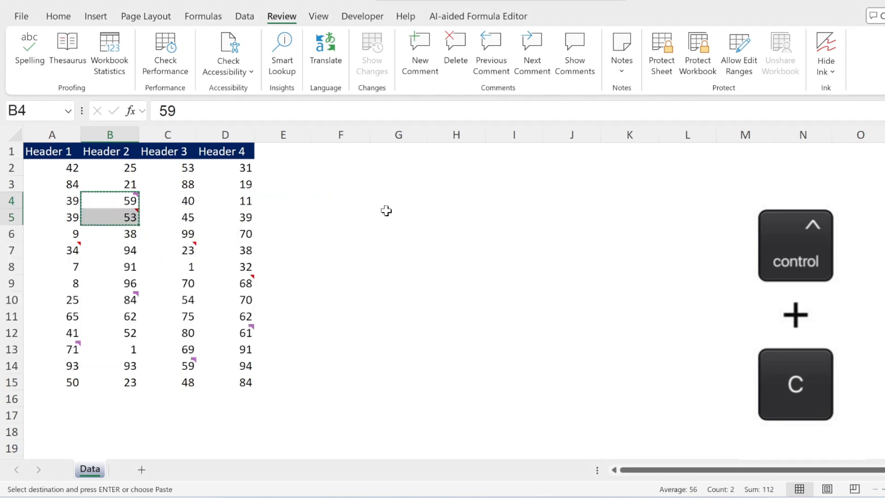
drag(185, 166, 186, 181)
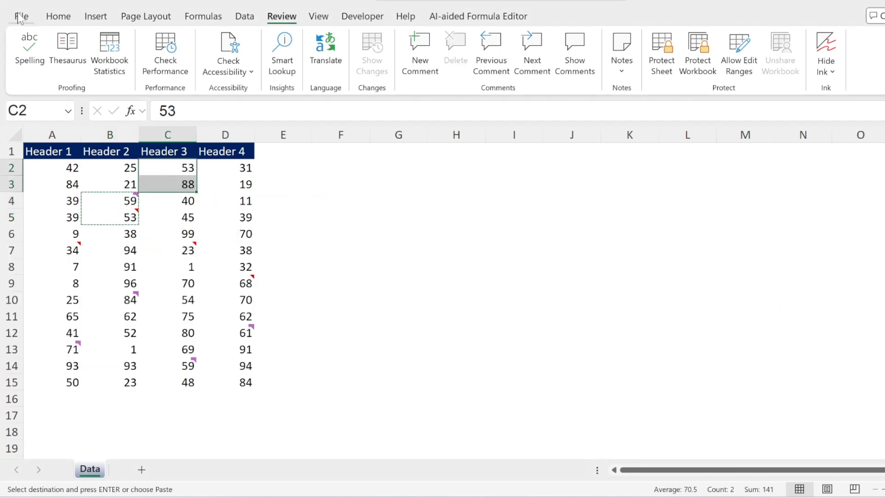
click(58, 16)
click(27, 70)
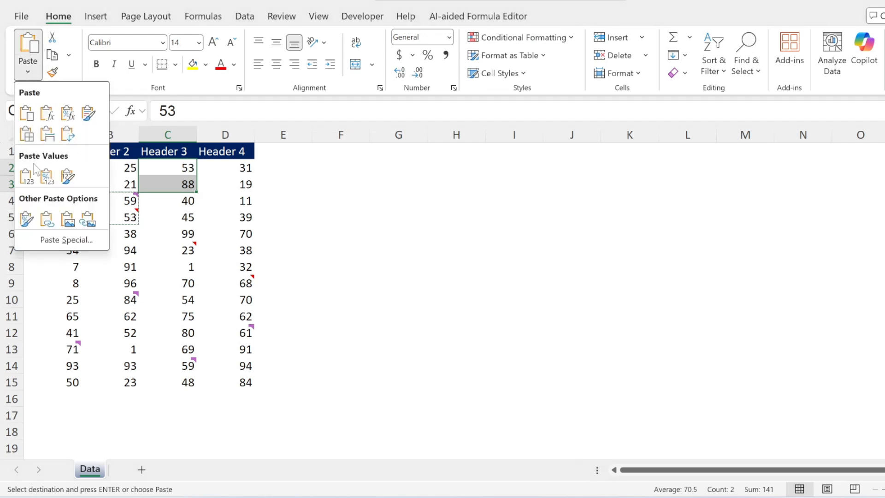
click(55, 240)
click(350, 228)
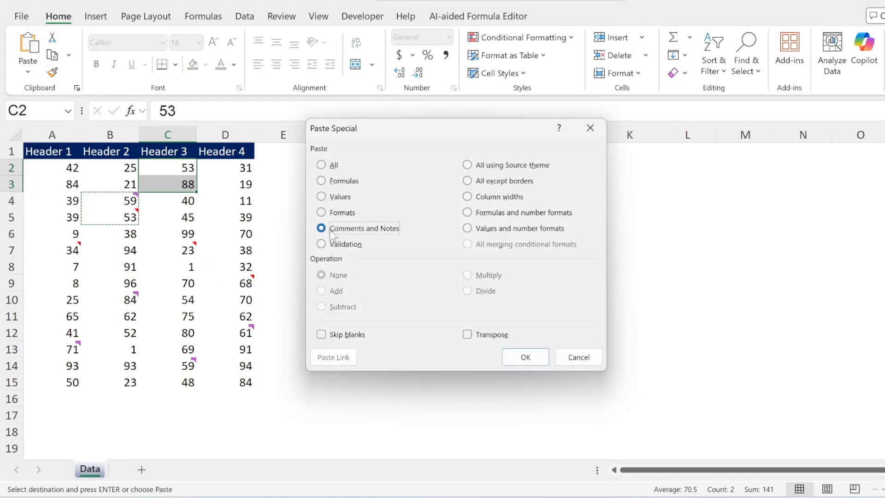
click(535, 358)
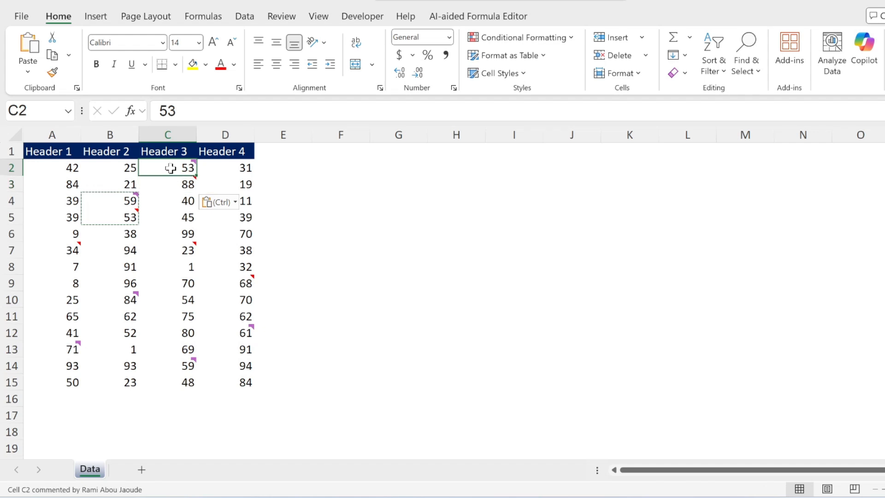
Copy cells B4:B5 and paste them with their values, comment and note onto cells G4:G5.
click(178, 184)
click(350, 183)
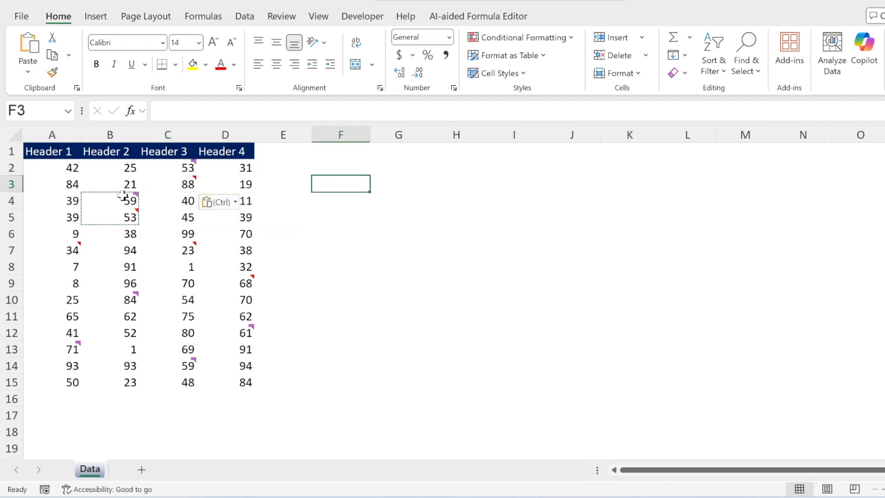
drag(122, 195, 130, 217)
key(ctrl+c)
click(374, 198)
key(ctrl+v)
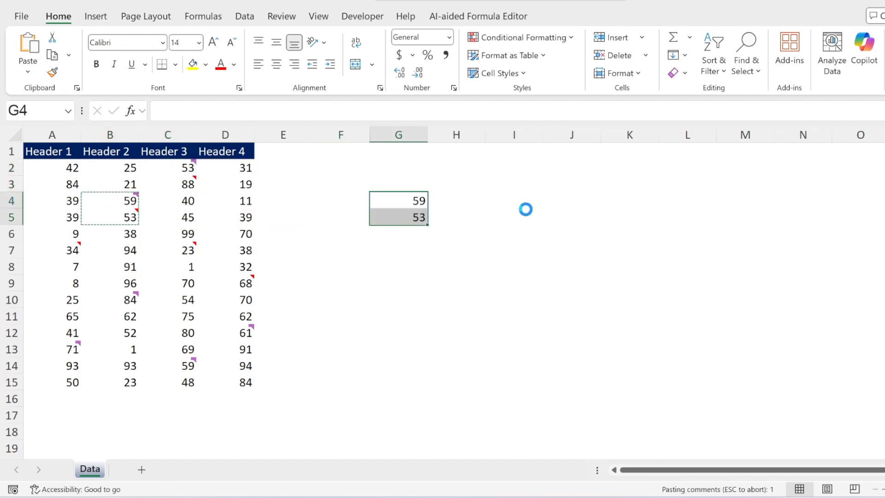
Check the pasted comment on cell G4 and the pasted note on cell G5.
click(408, 196)
click(399, 217)
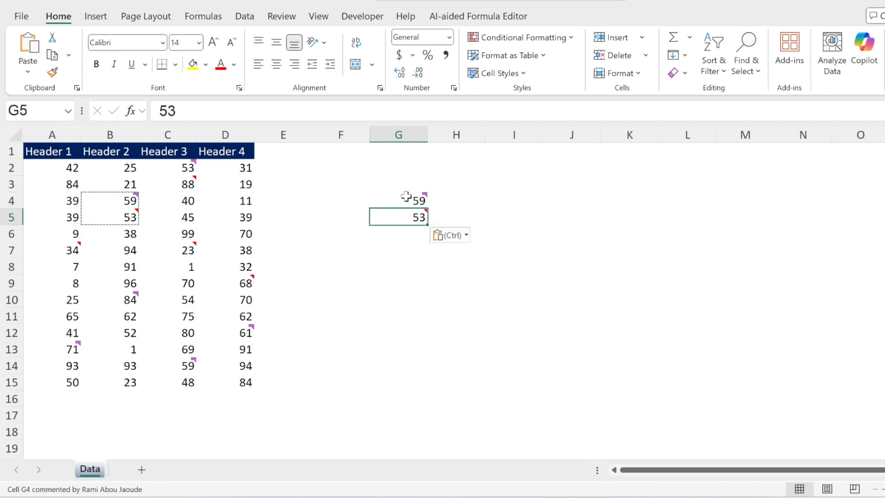
click(405, 196)
click(410, 213)
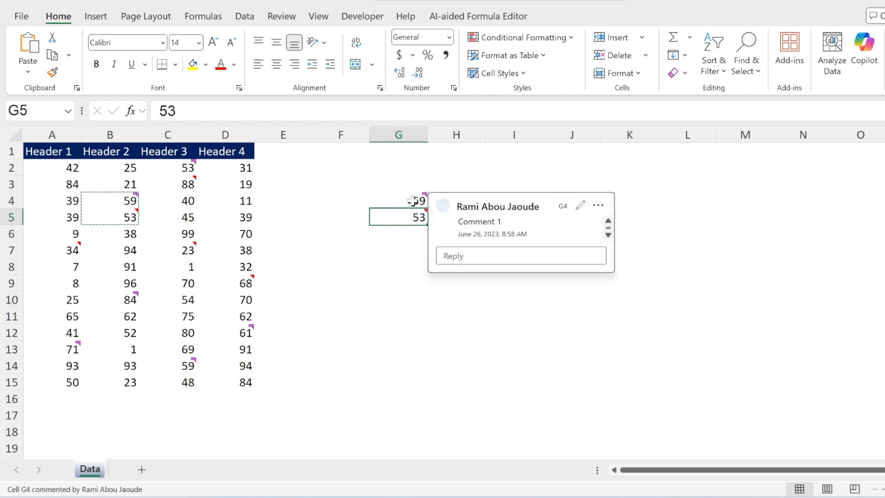
click(410, 199)
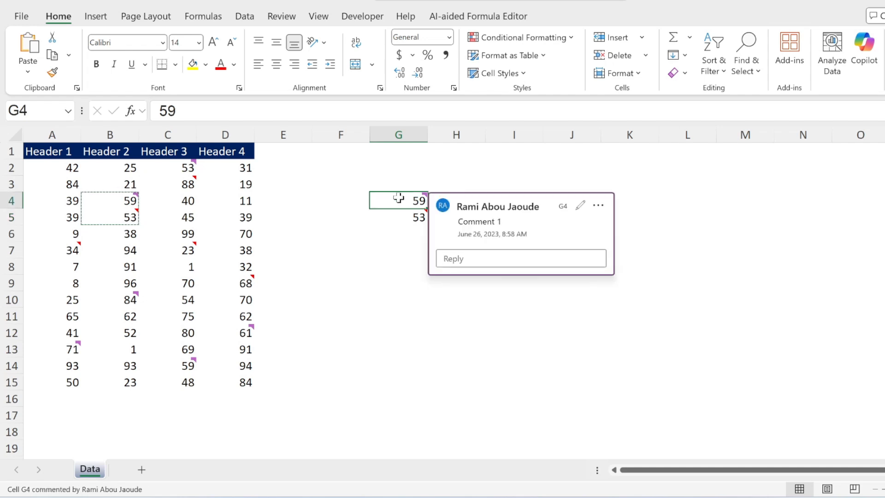
click(400, 217)
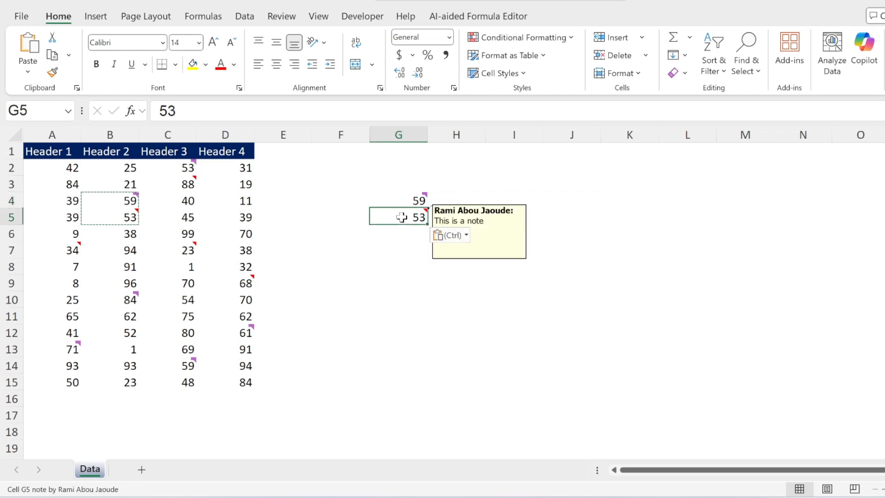
Format the note on cell G5 with a solid grey fill color.
right_click(401, 217)
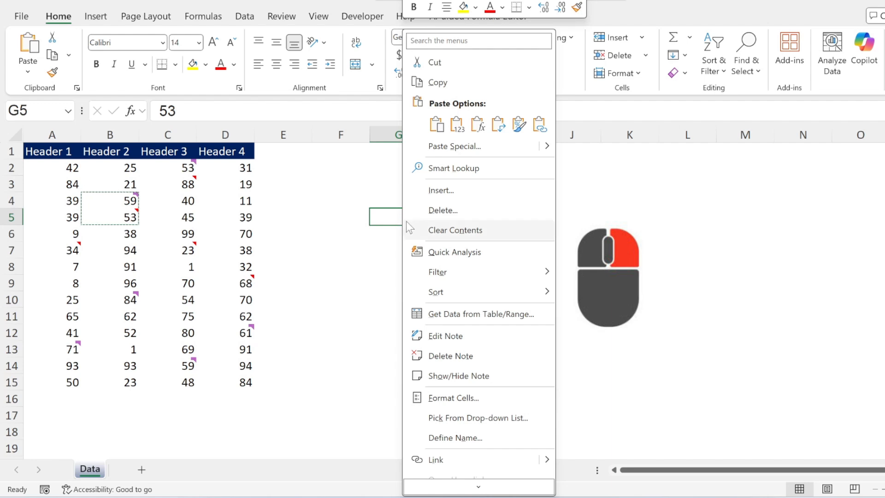
click(463, 336)
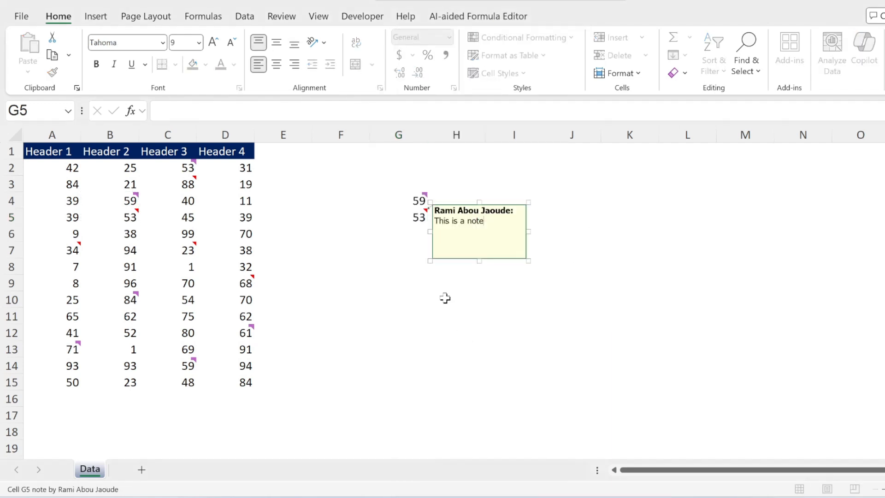
click(453, 258)
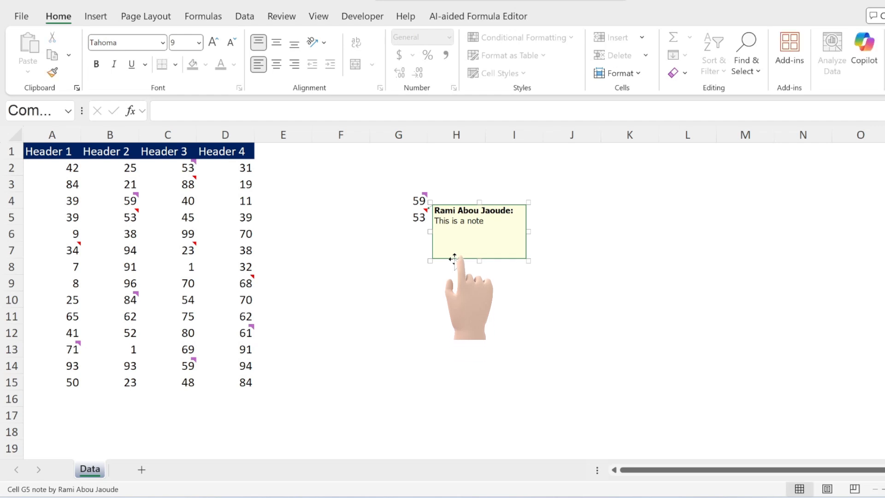
right_click(453, 259)
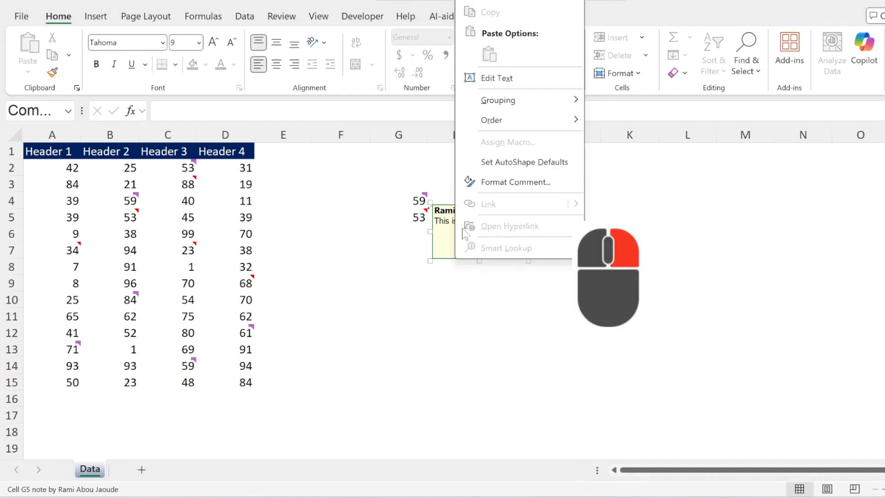
click(522, 184)
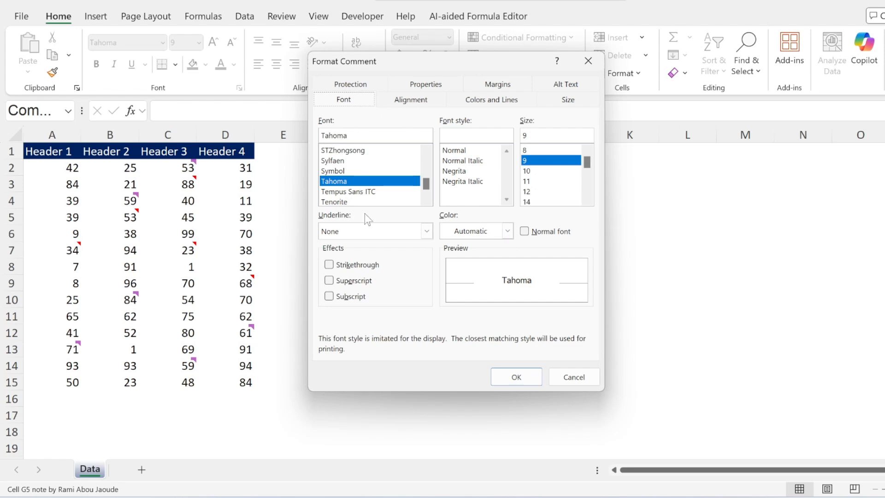
click(479, 99)
click(467, 139)
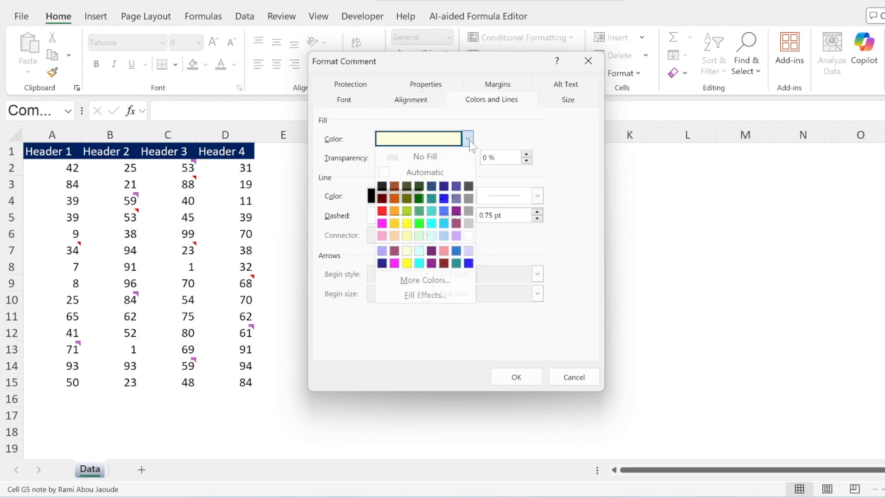
click(469, 224)
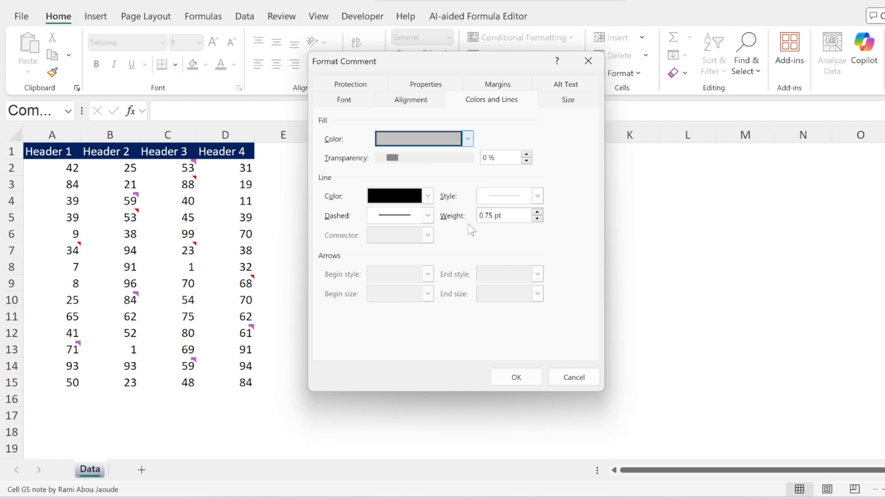
click(517, 380)
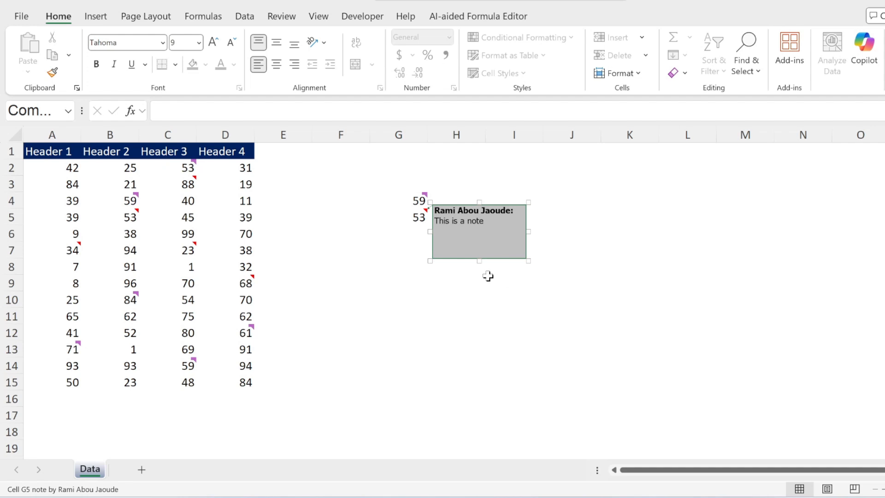
click(367, 275)
Open the picture options in the fill effects for the note on cell G5.
click(412, 216)
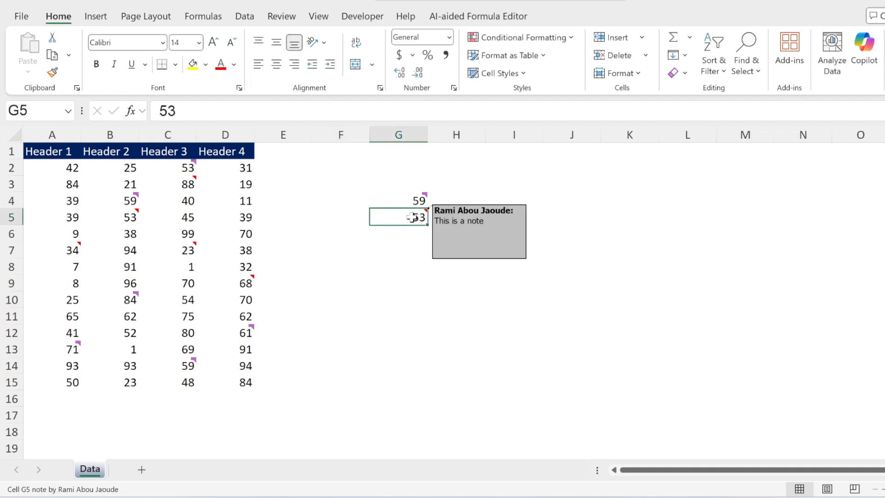
right_click(412, 217)
click(485, 337)
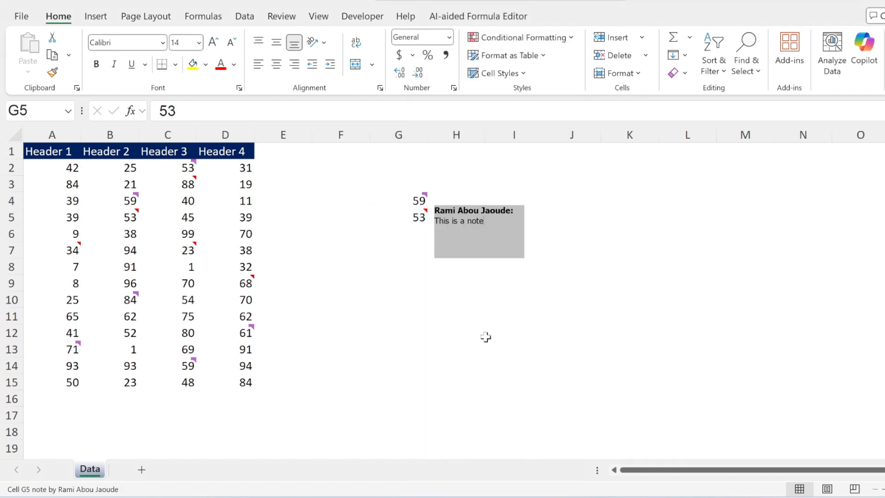
right_click(458, 259)
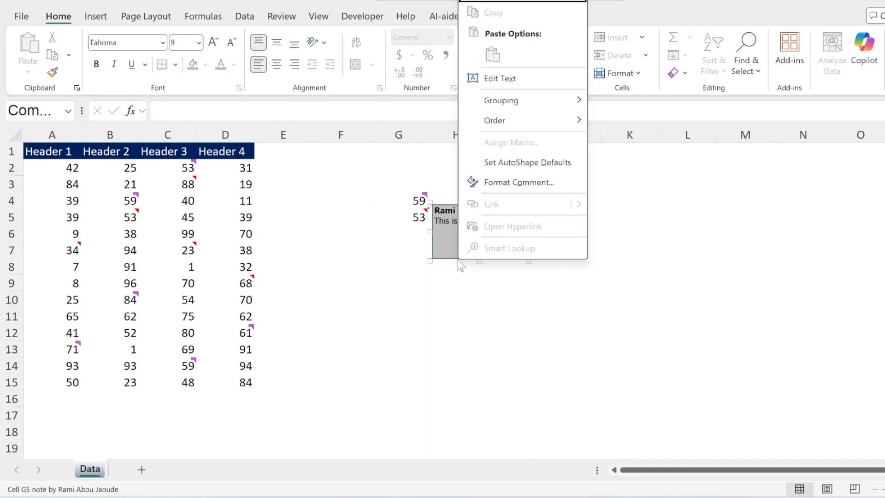
click(526, 181)
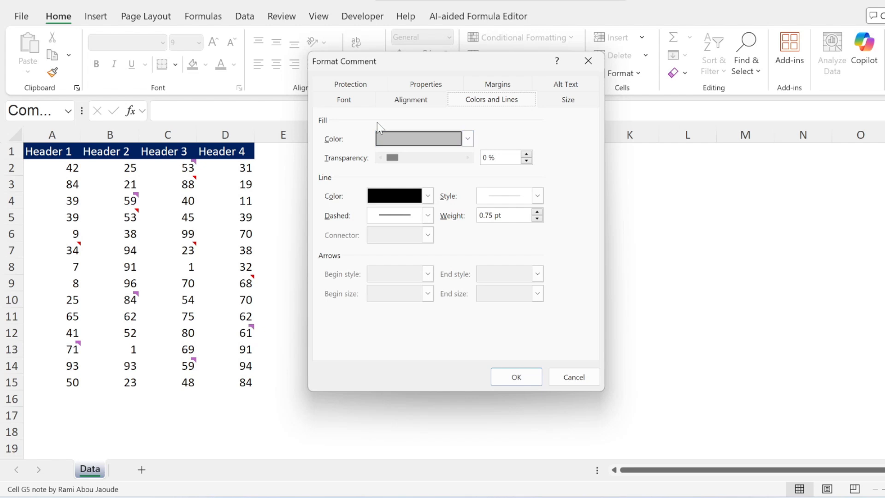
click(467, 138)
click(433, 300)
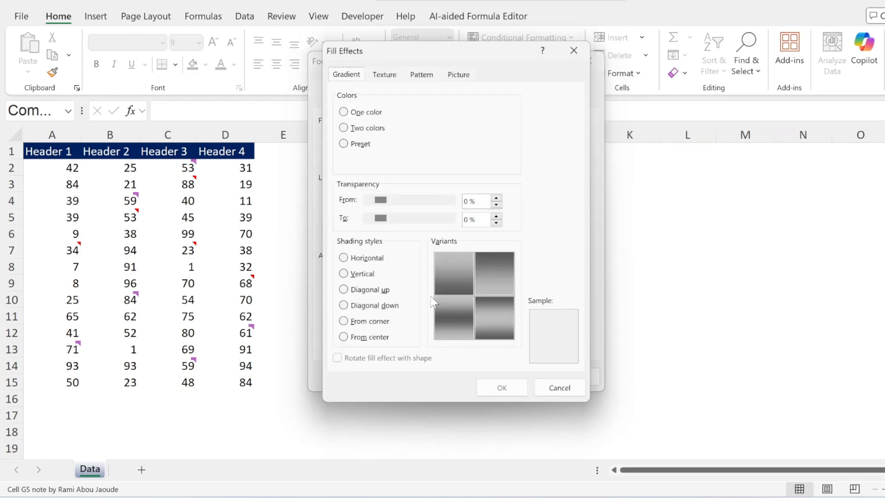
click(468, 74)
click(478, 271)
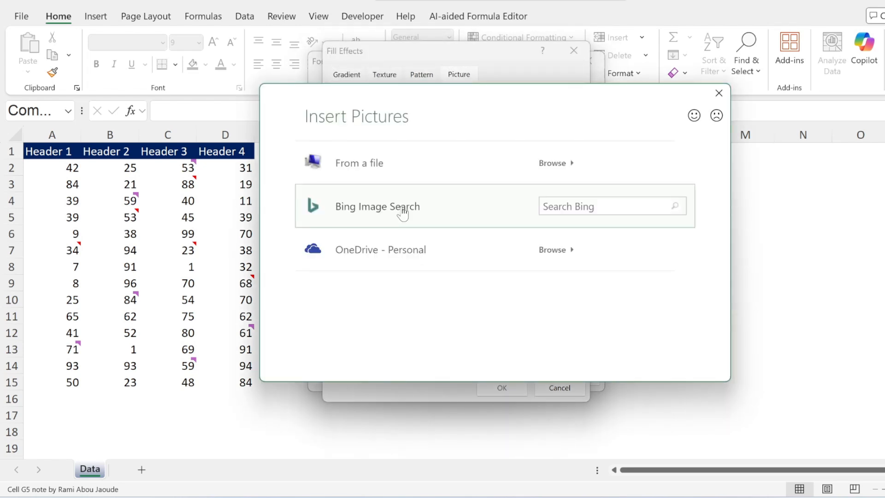
click(404, 211)
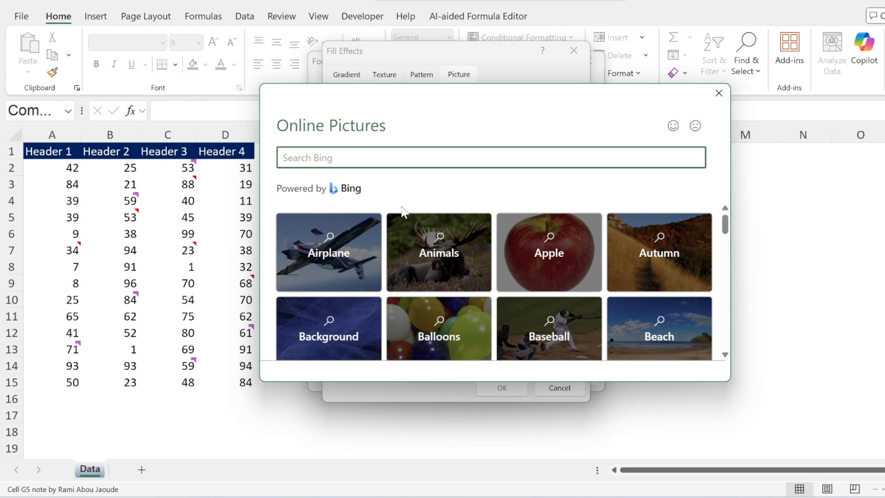
text(screen)
key(Return)
scroll(466, 238, down, 5)
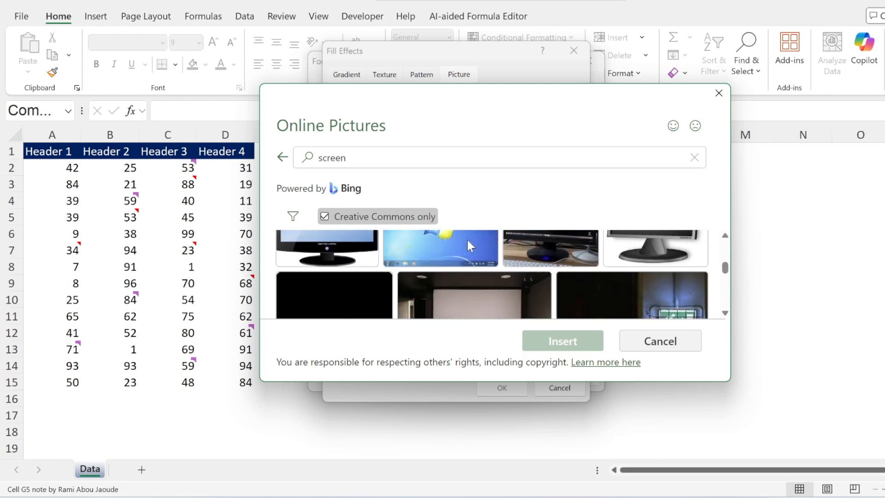
click(680, 344)
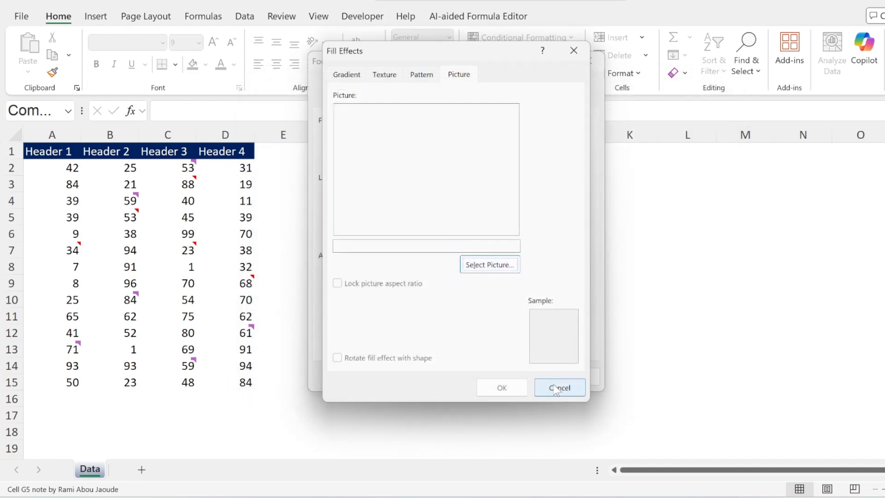
Fill the note on cell G5 with the picture file screenshot.jpeg from the 12.CommentsNotes folder.
click(500, 263)
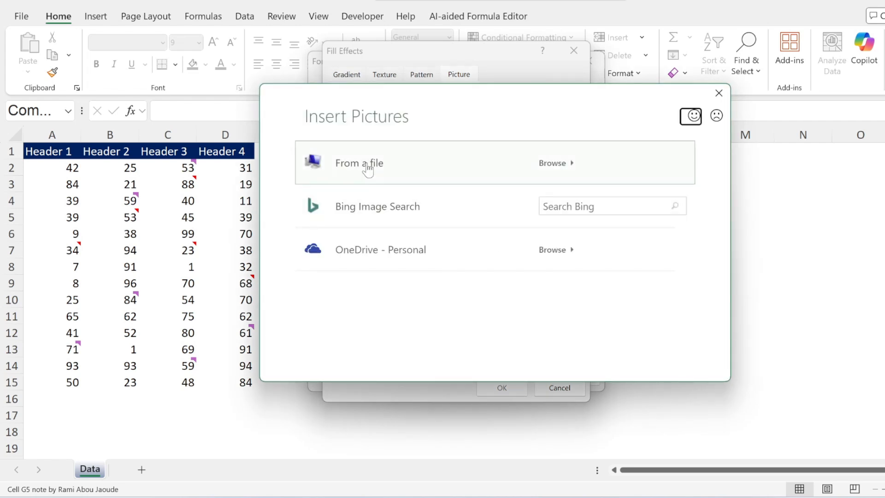
click(431, 162)
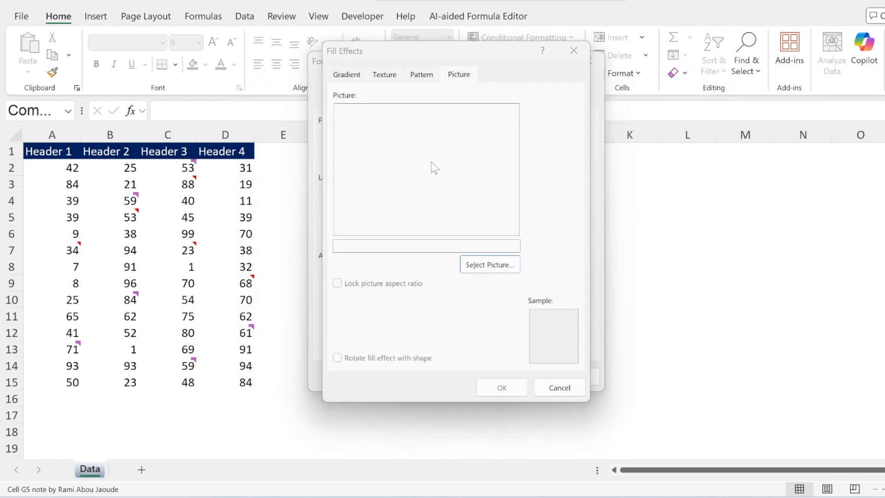
scroll(396, 231, down, 5)
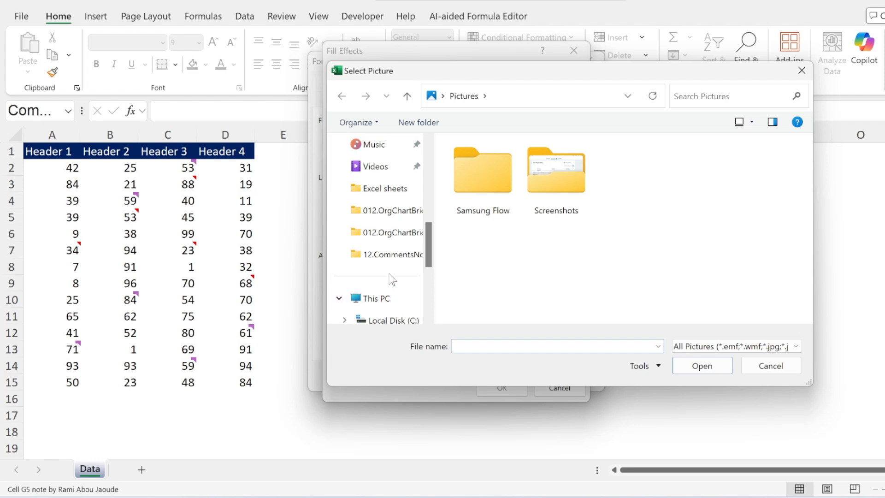
click(392, 254)
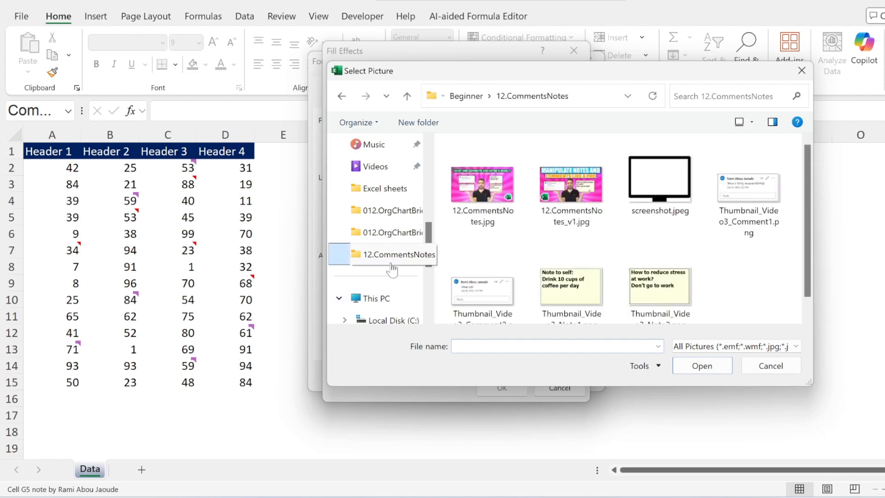
double_click(659, 194)
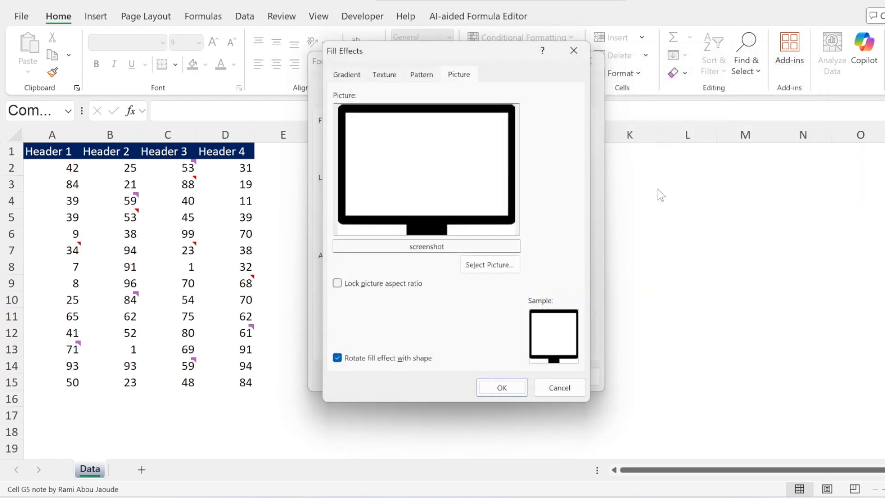
click(496, 389)
click(507, 376)
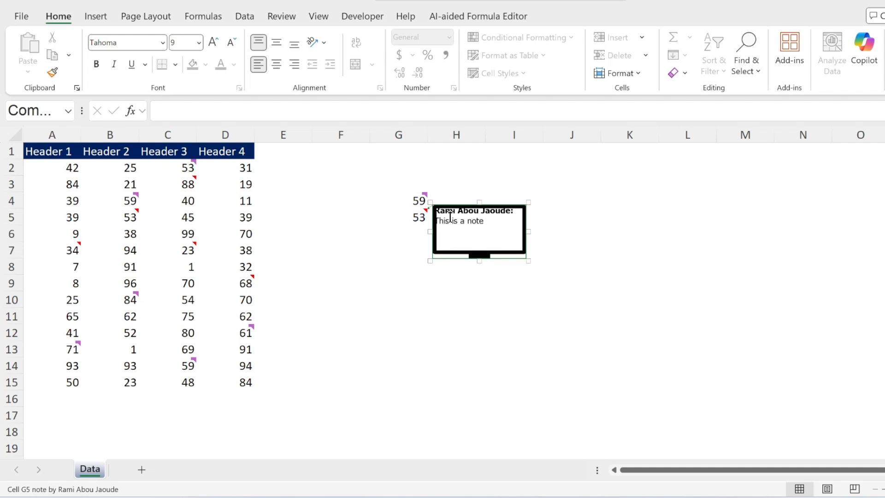
Replace the automatic internal margins of the note on cell G5 with top and left margins of 0.1".
right_click(492, 262)
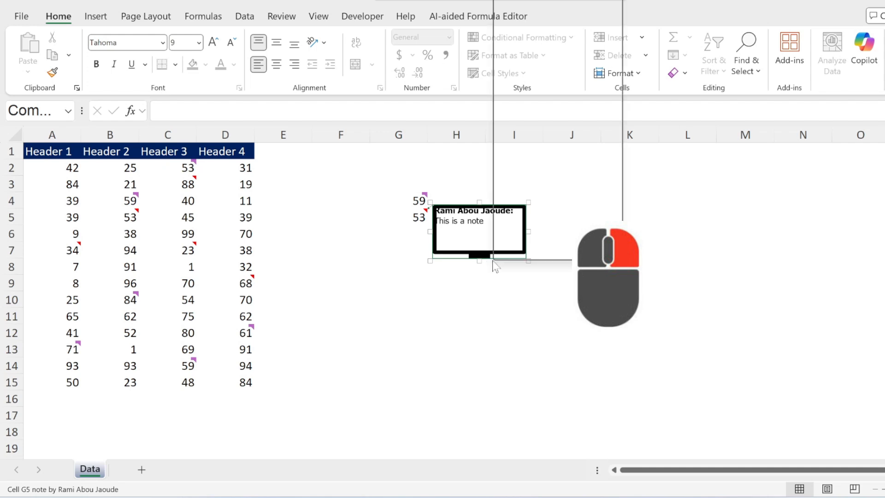
click(545, 185)
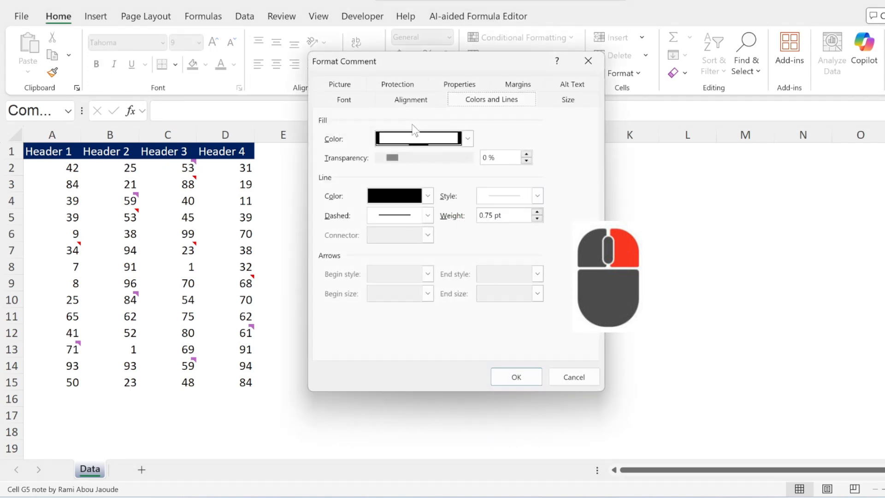
click(518, 88)
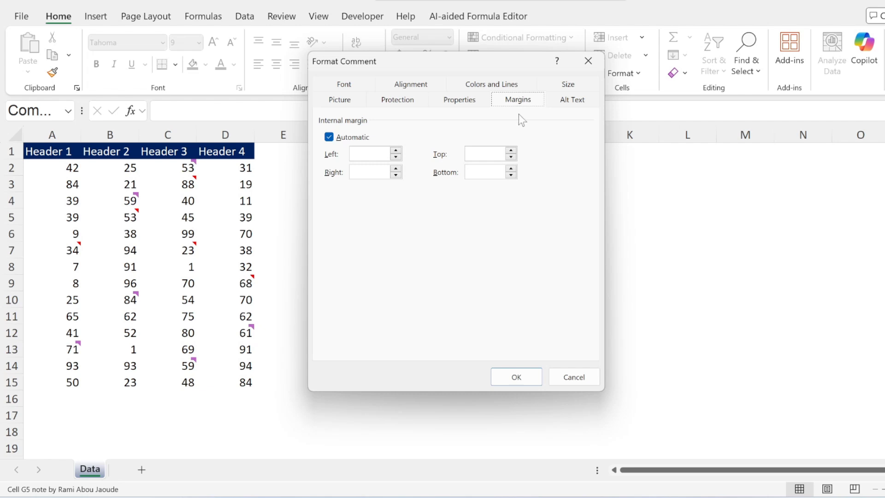
click(510, 152)
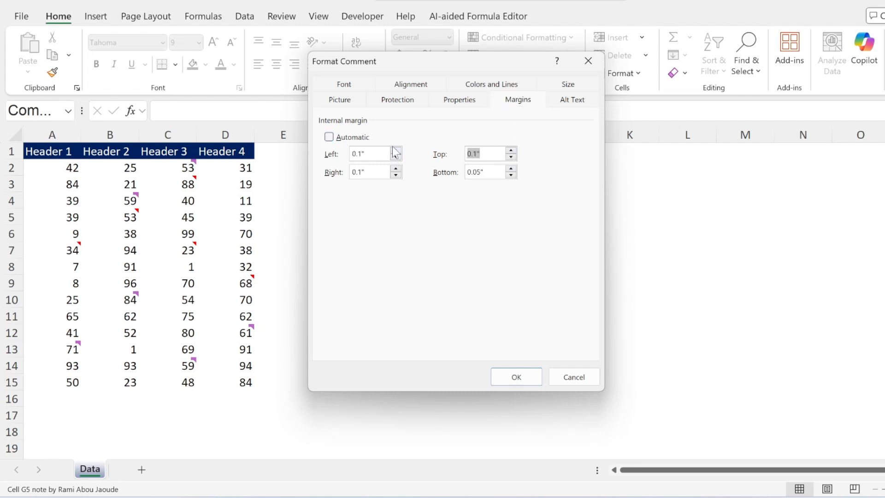
click(364, 153)
click(515, 377)
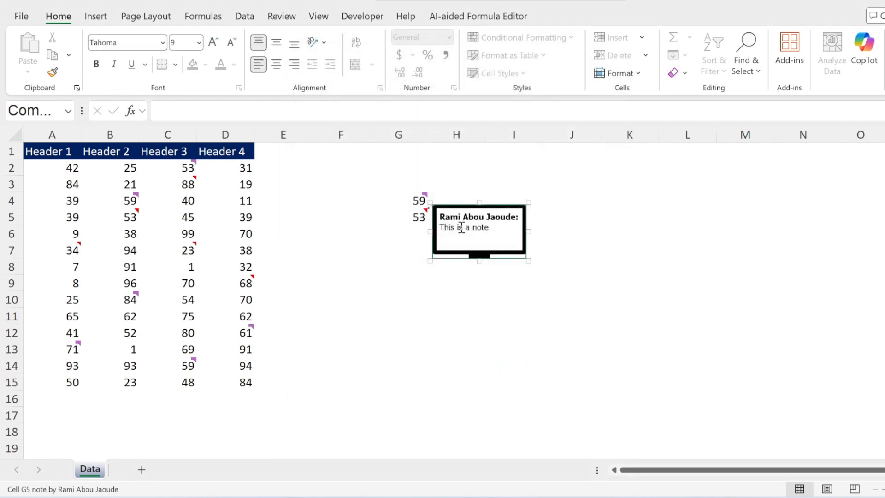
click(442, 297)
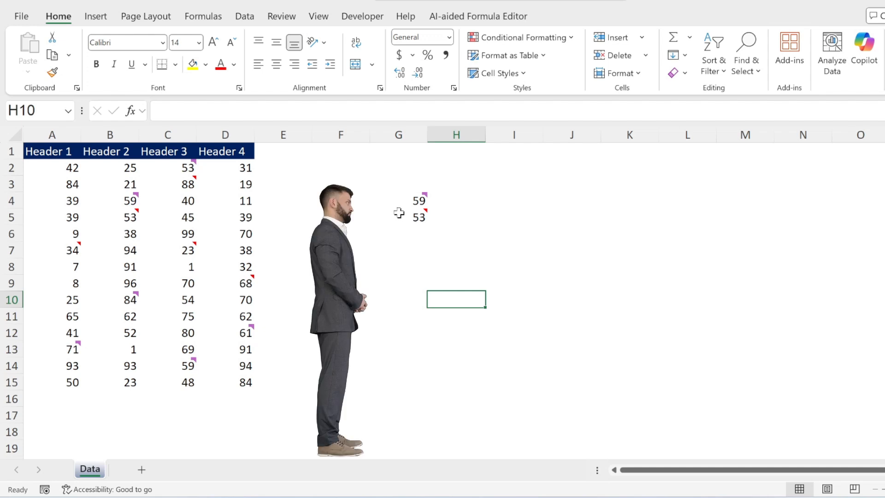
Check in the print preview how the worksheet prints with its comments and notes, and return to the sheet.
click(401, 217)
click(178, 249)
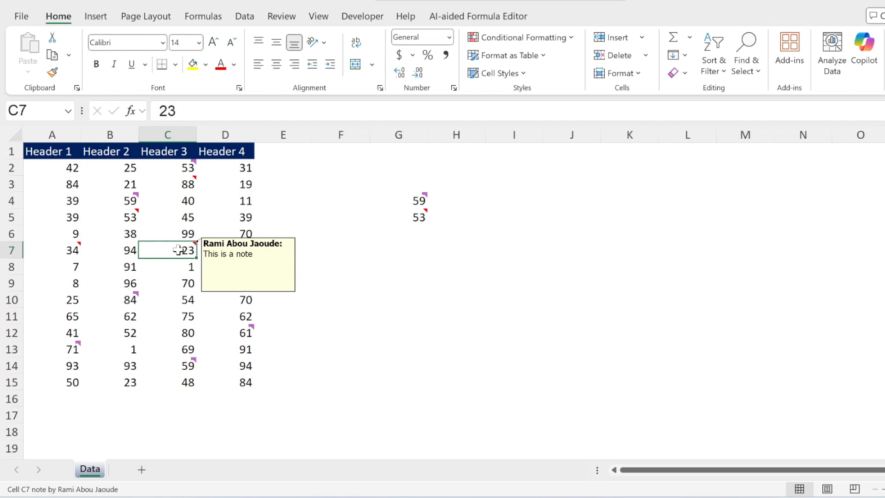
click(470, 298)
key(ctrl+p)
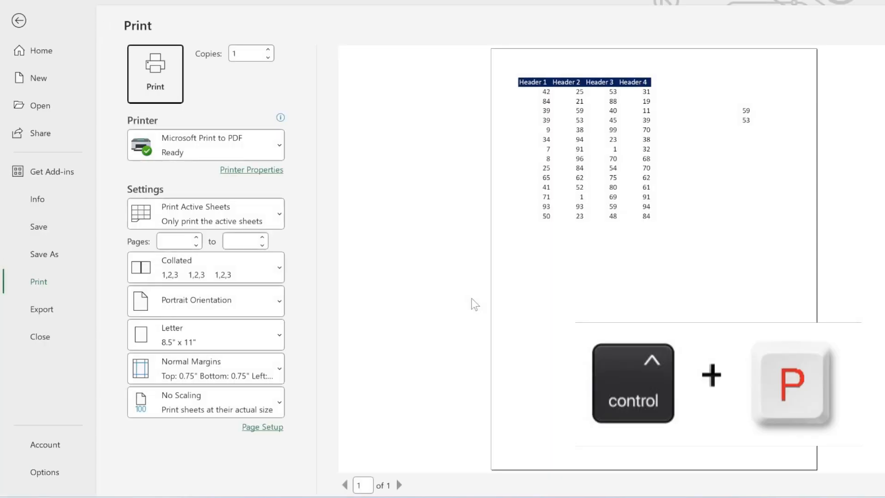
click(19, 21)
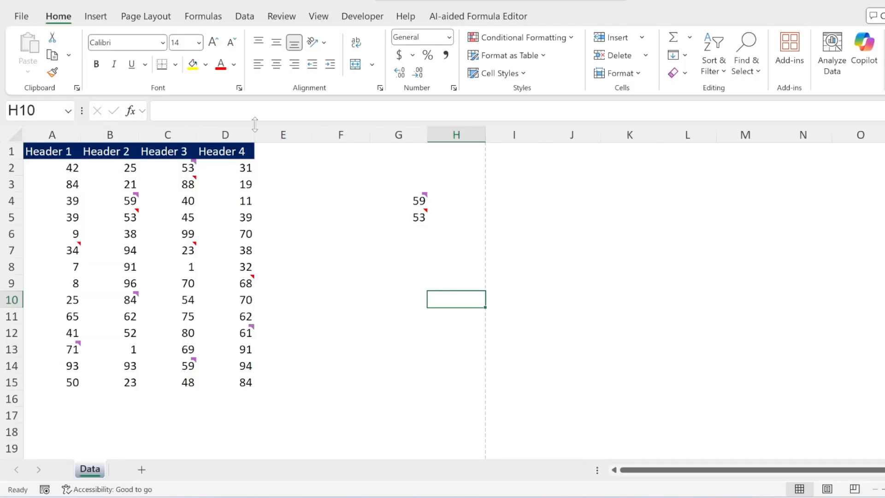
Set the worksheet's comments and notes to print at end of sheet in the page setup, keeping cell errors as displayed.
click(152, 19)
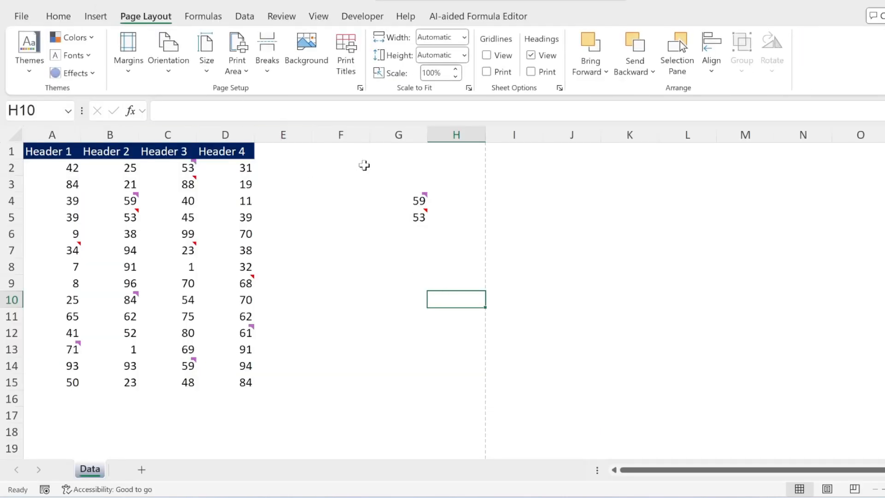
click(359, 88)
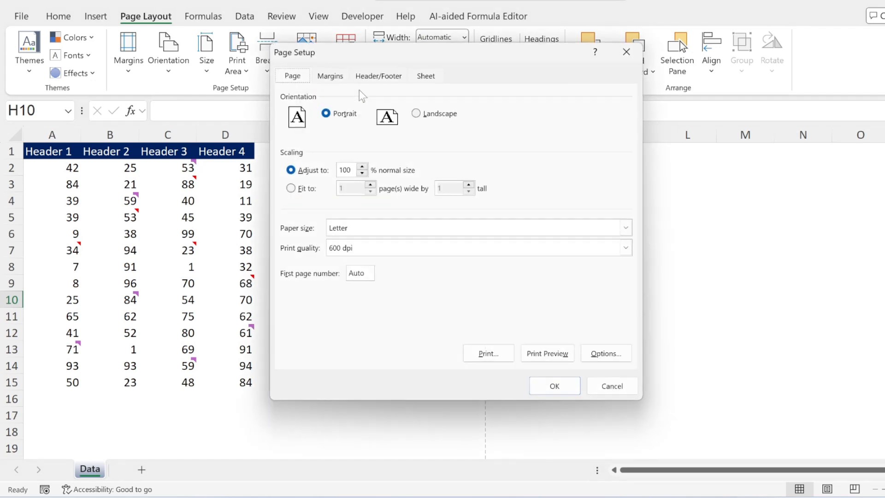
click(424, 76)
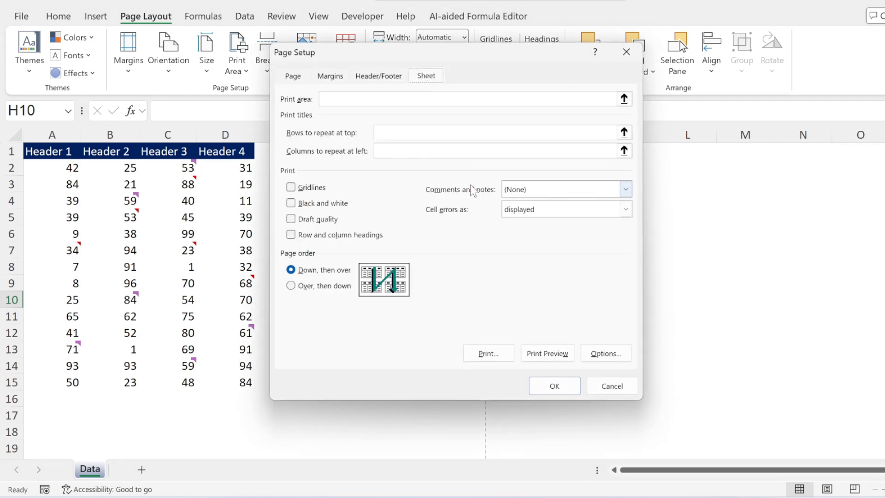
click(627, 189)
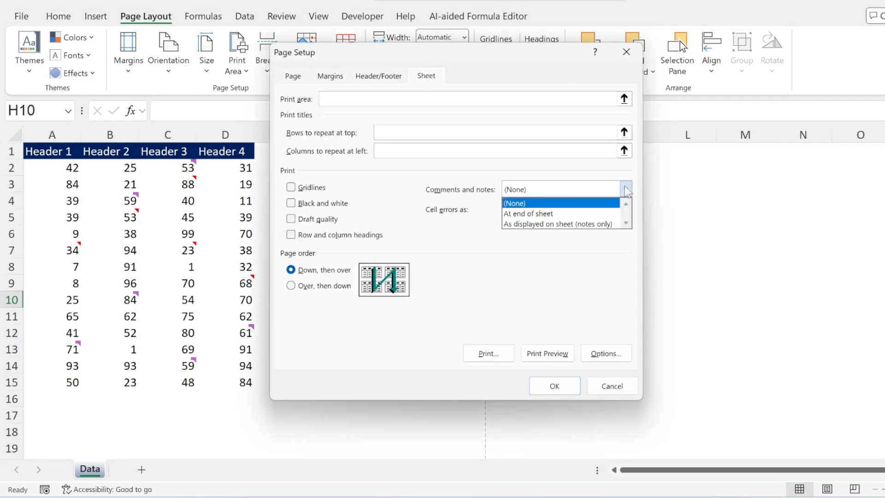
click(542, 214)
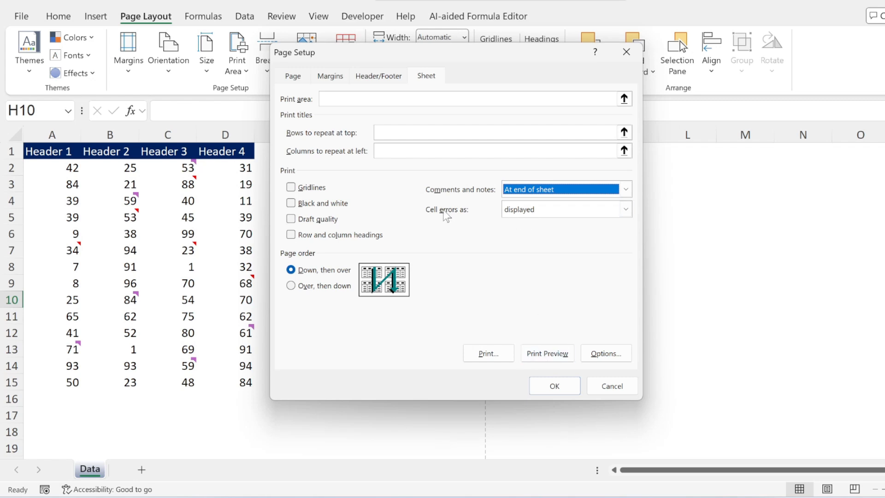
click(547, 212)
click(546, 212)
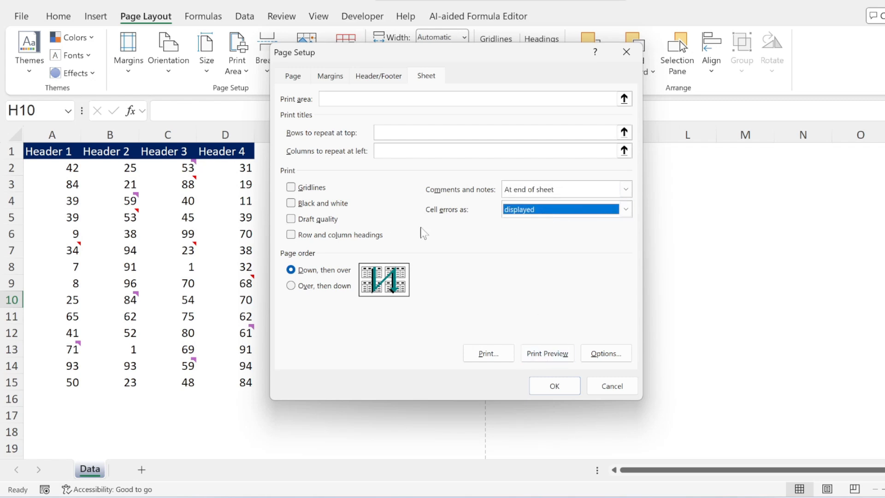
click(554, 386)
Page through the print preview to examine the comments and notes printed after the data, and return to the sheet.
key(ctrl+p)
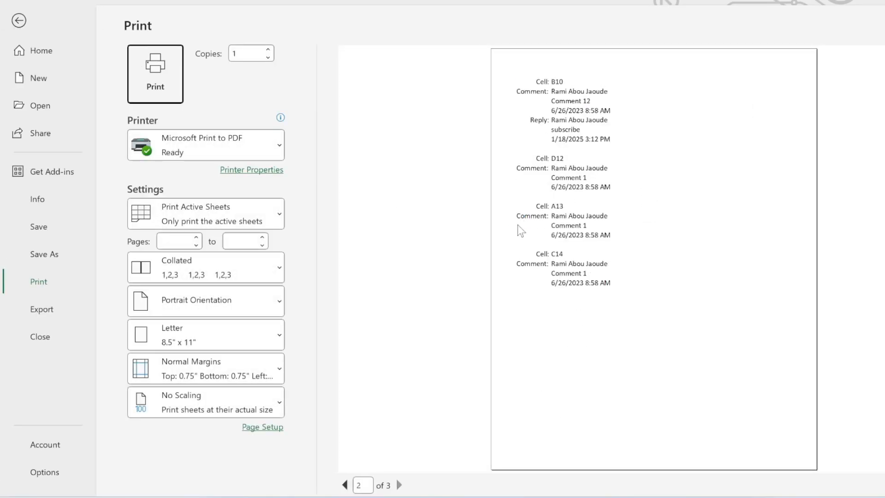
scroll(518, 225, down, 2)
click(18, 19)
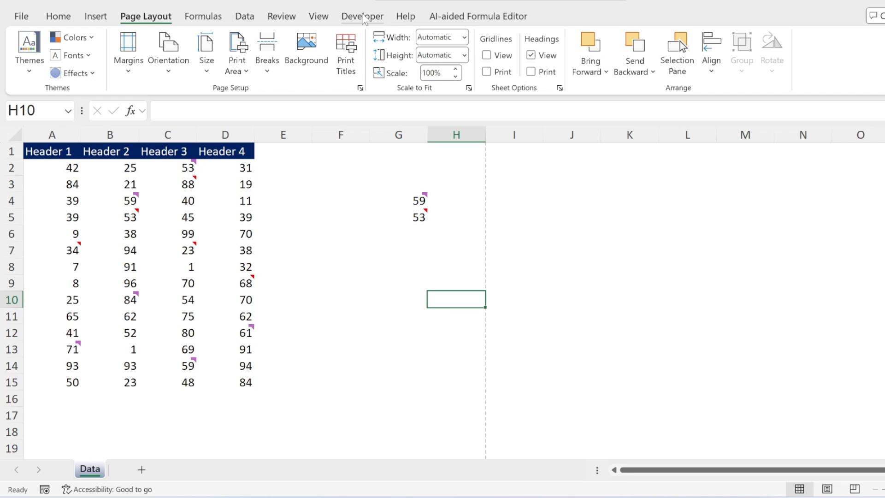
Set comments and notes to print "As displayed on sheet (notes only)" and check the result in the print preview.
click(361, 88)
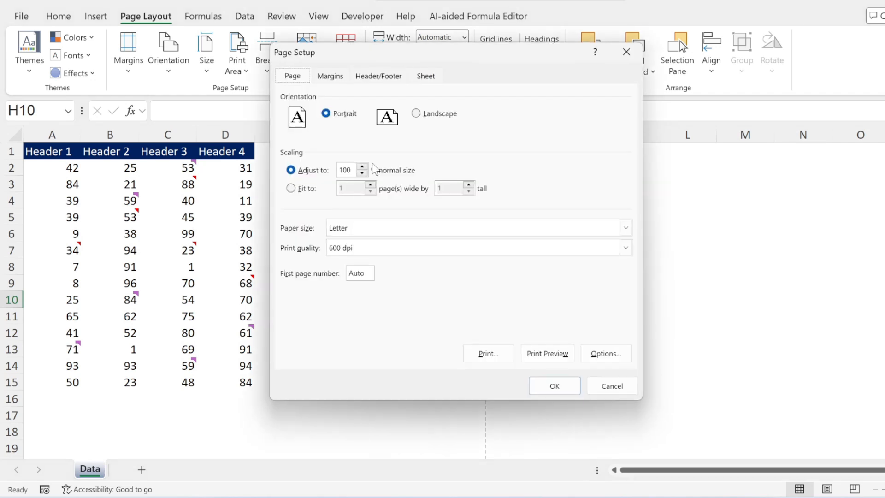
click(426, 75)
click(625, 189)
click(560, 224)
click(554, 386)
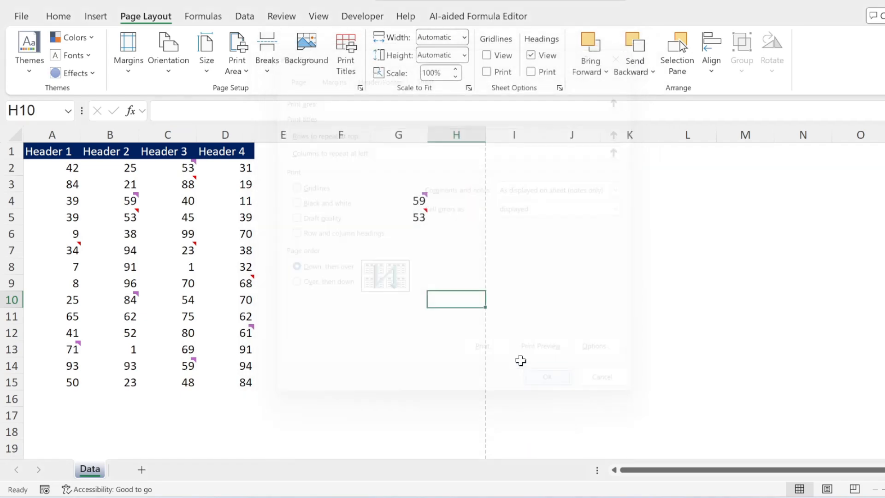
key(ctrl+p)
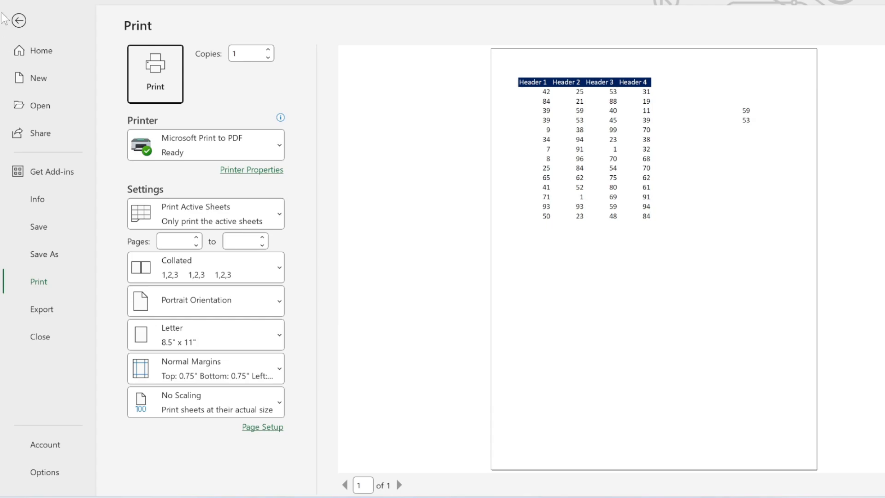
click(19, 20)
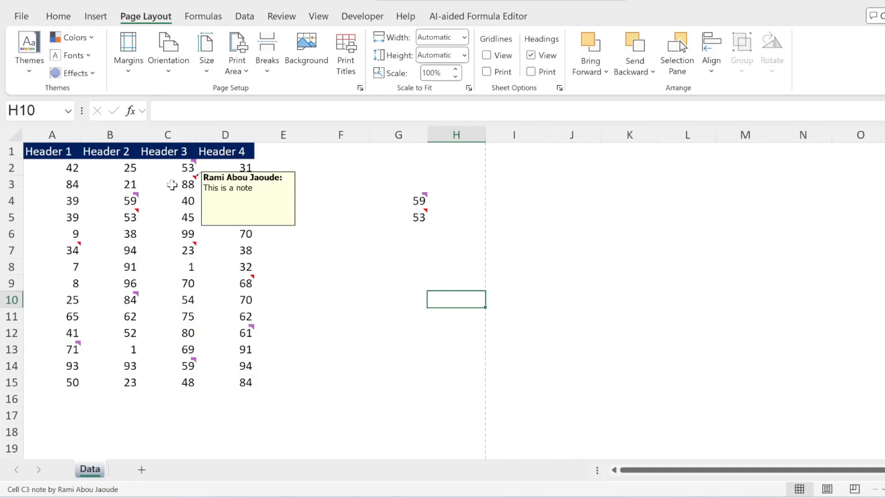
Show all notes on the Data worksheet and open the print preview to check how they print.
click(168, 183)
click(281, 16)
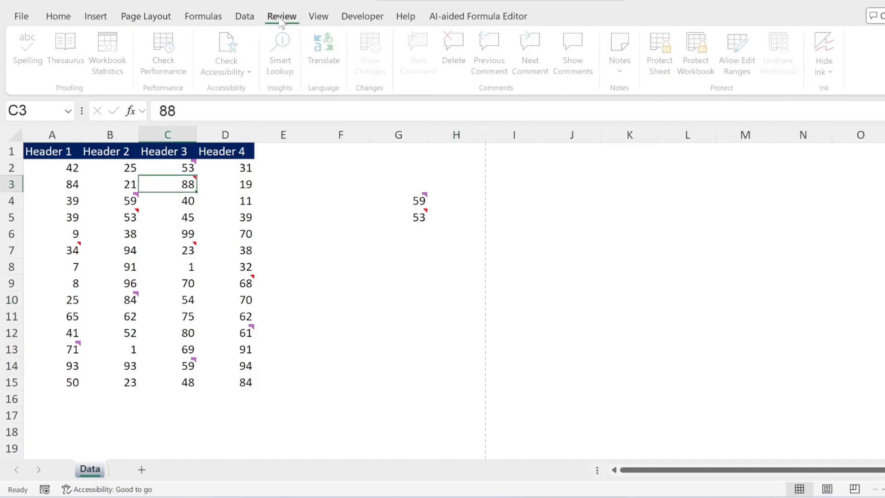
click(623, 64)
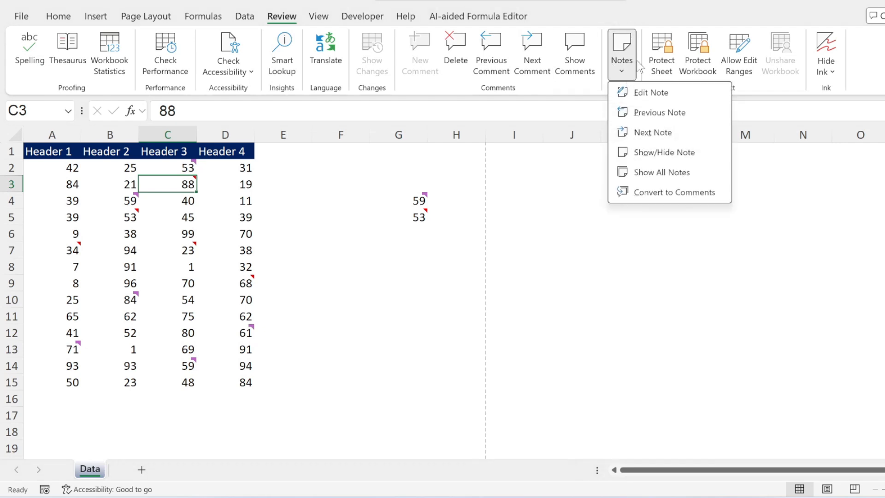
click(659, 172)
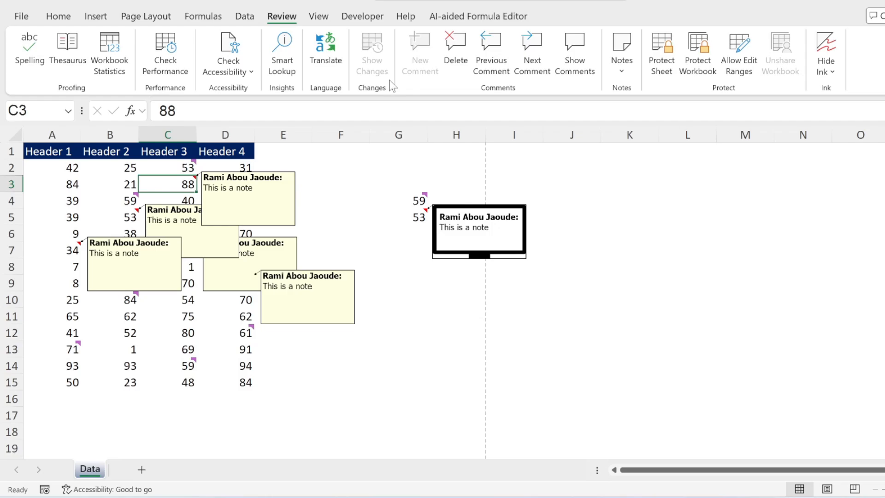
key(ctrl+p)
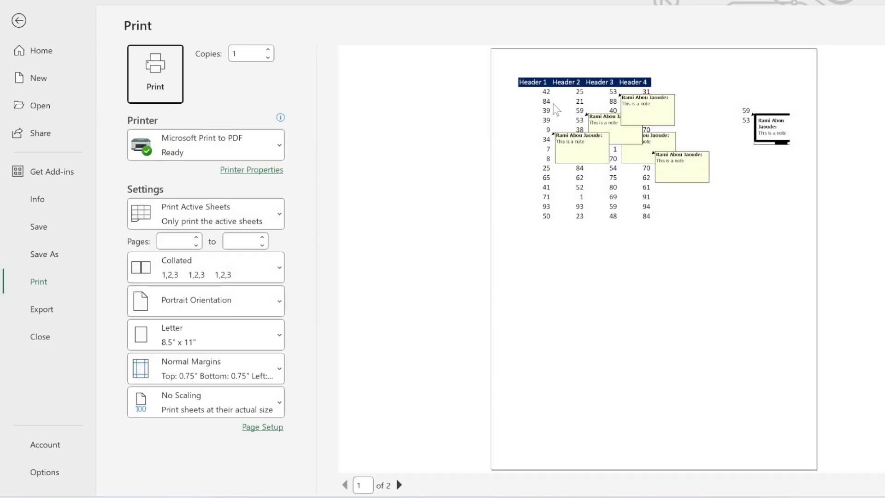